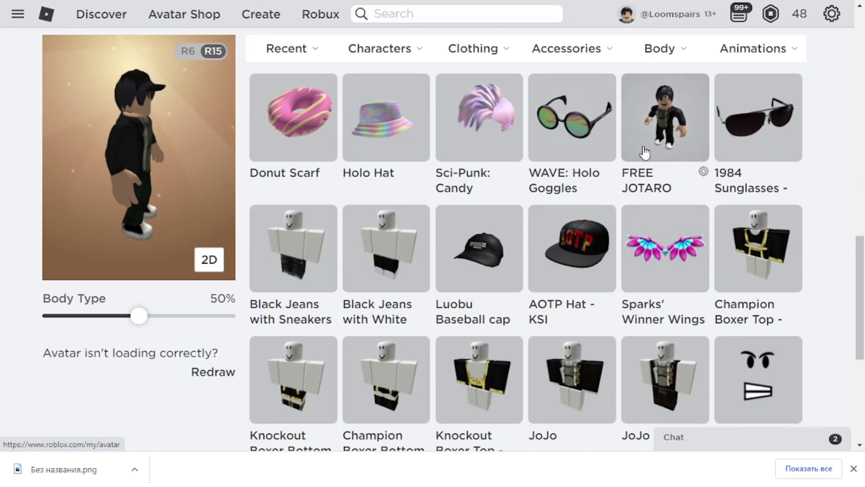
- Look through the recent avatar items and open the item page of the ROBLOX Jacket
scroll(468, 266, "down", 2)
scroll(469, 266, "up", 12)
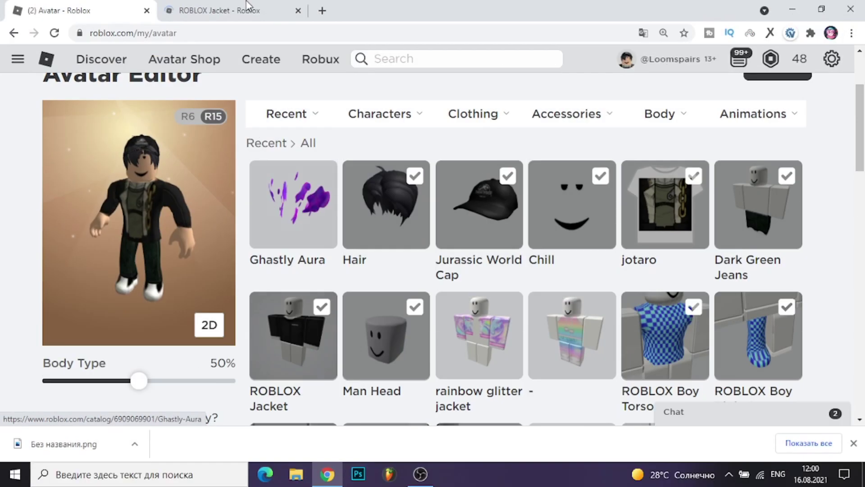
left_click(247, 6)
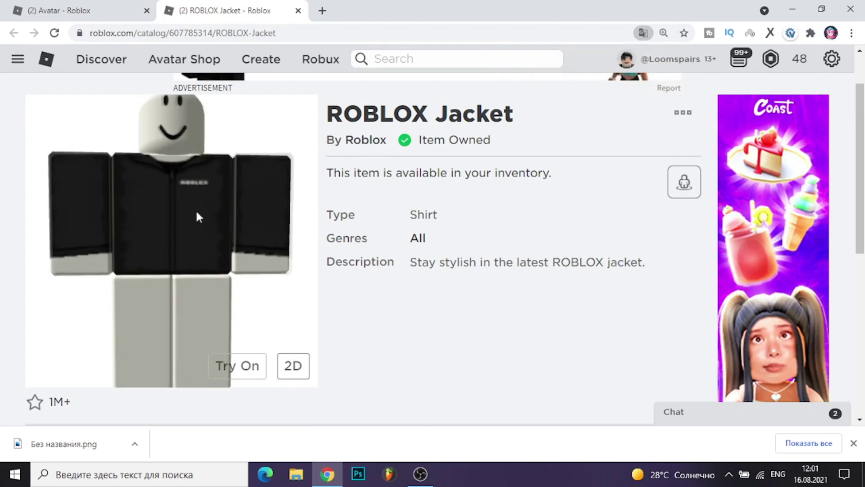
- Enlarge the 3D jacket preview until the torso fills the frame and save it as an image
scroll(198, 207, "down", 2)
scroll(193, 216, "up", 5)
left_click_drag(191, 214, 193, 214)
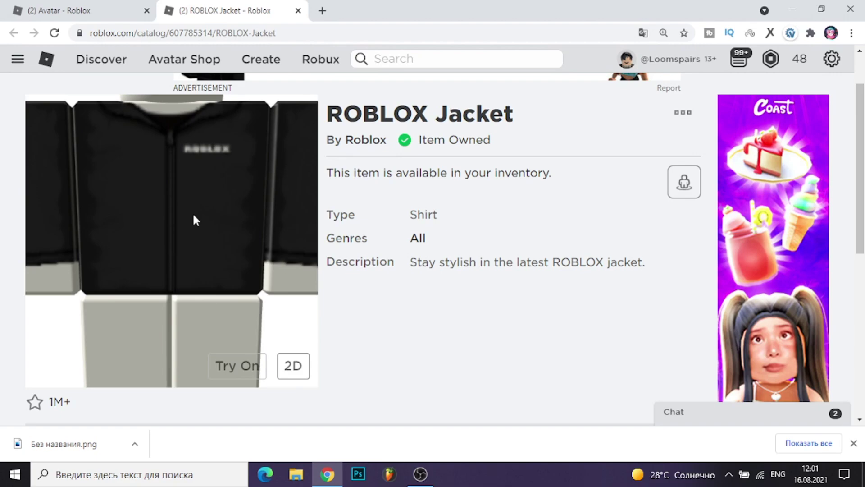
right_click(290, 325)
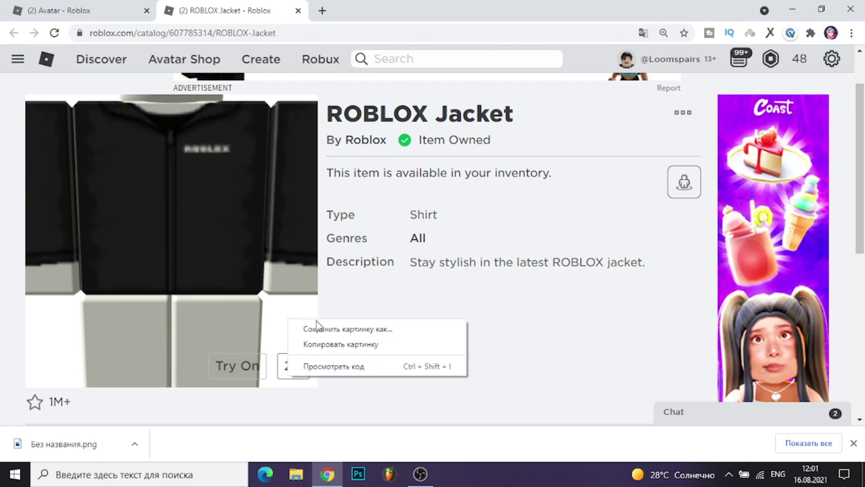
left_click(325, 344)
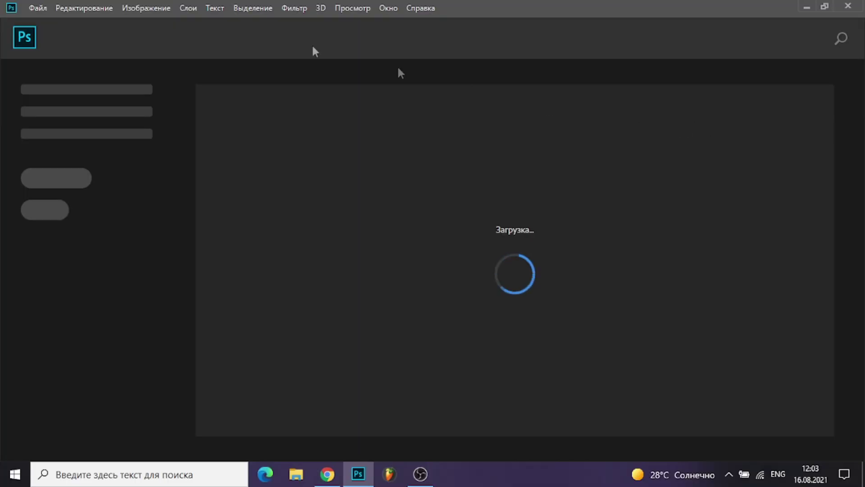
- Create a new Photoshop document from the recent 400 x 400 pixel, 300 ppi preset
left_click(33, 9)
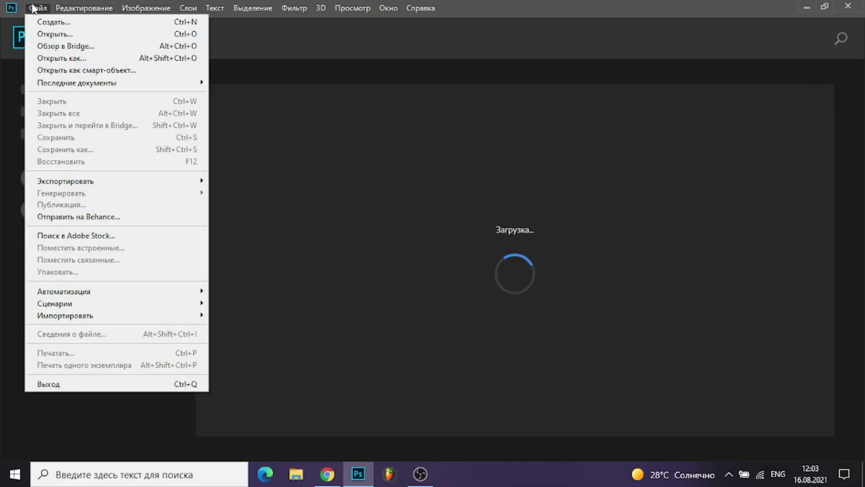
left_click(49, 21)
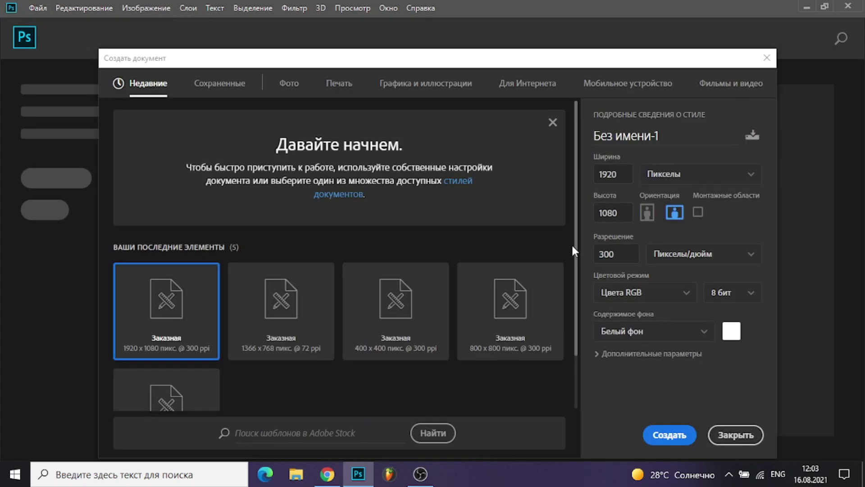
left_click(405, 311)
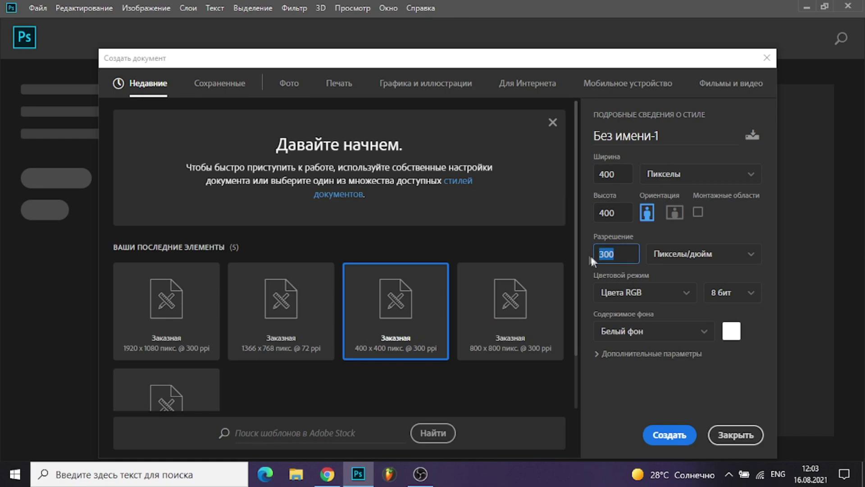
left_click(667, 436)
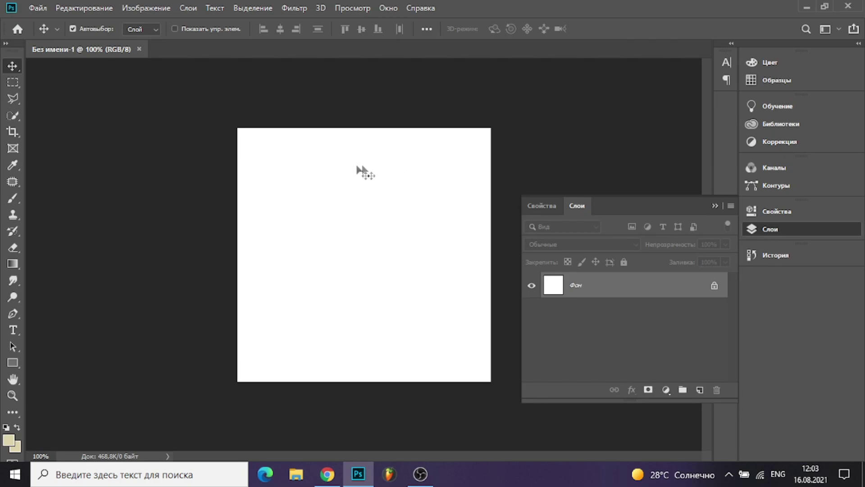
- Place the saved jacket image and the green shirt image with the gold chain into the document, moving the shirt image down
scroll(309, 190, "up", 2)
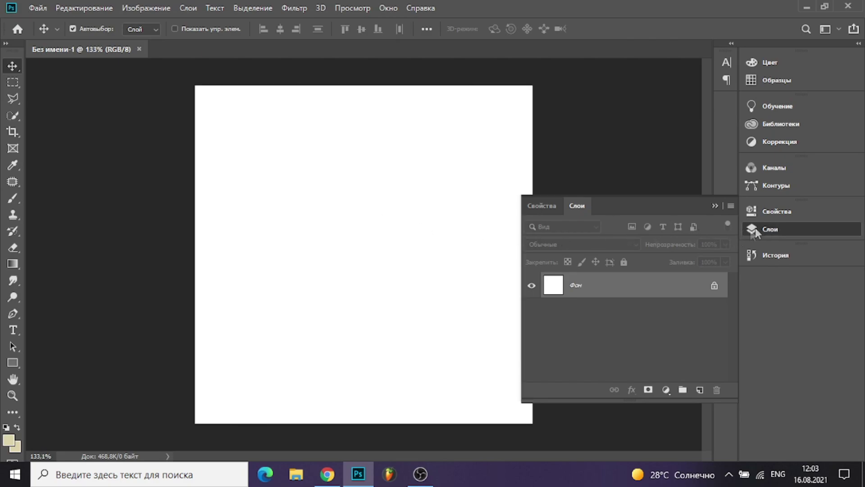
left_click(752, 229)
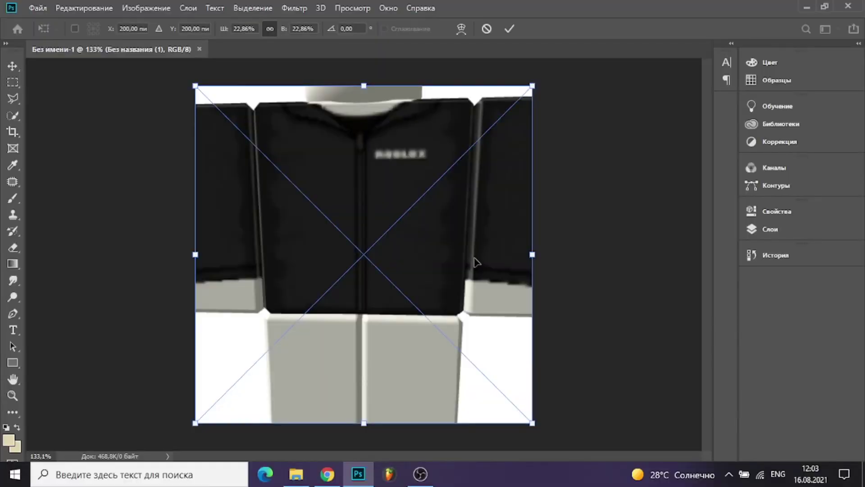
key("Return")
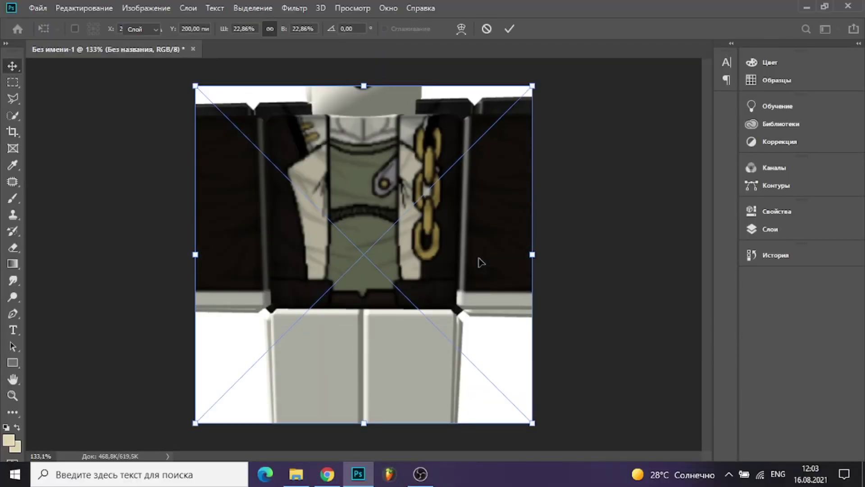
key("Return")
left_click_drag(375, 193, 374, 235)
- Hide the shirt layer "Без названия" and select the jacket layer "Без названия (1)"
left_click(770, 229)
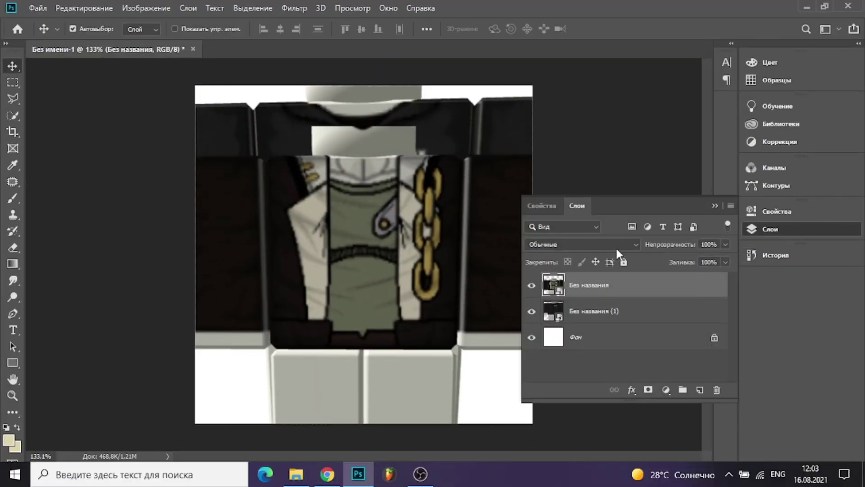
left_click(532, 285)
left_click(581, 311)
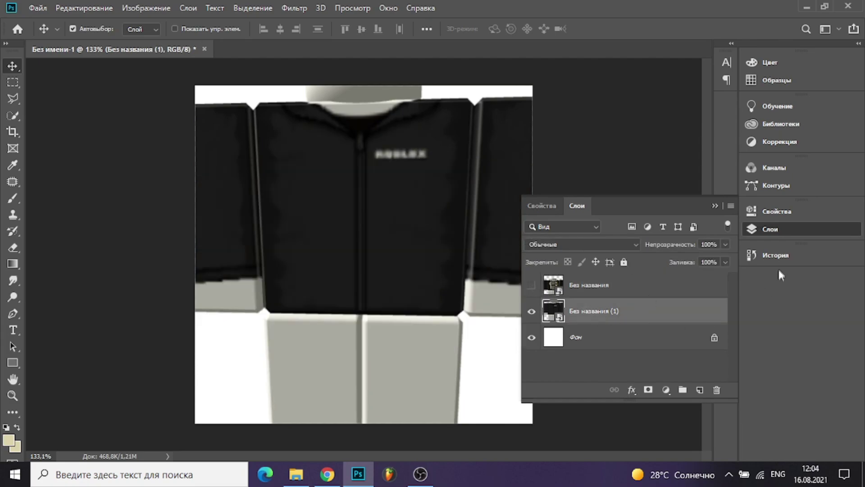
left_click(771, 229)
- Scale the jacket layer to about 36% and position it so the torso nearly fills the canvas
key("ctrl+t")
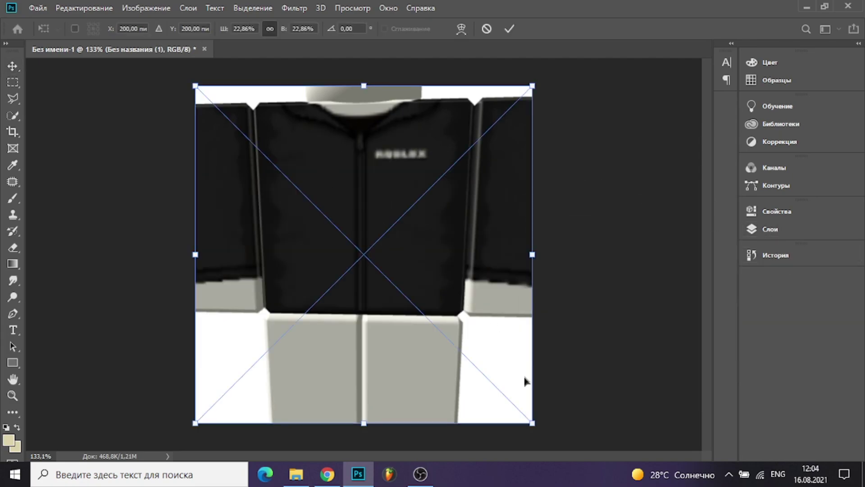
left_click_drag(533, 425, 676, 485)
left_click_drag(545, 301, 452, 318)
left_click_drag(585, 102, 637, 59)
left_click_drag(527, 131, 522, 126)
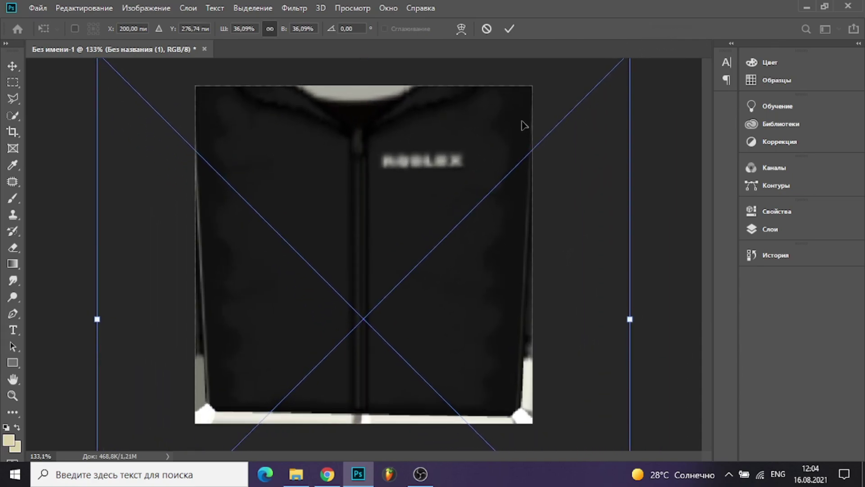
key("ctrl+minus")
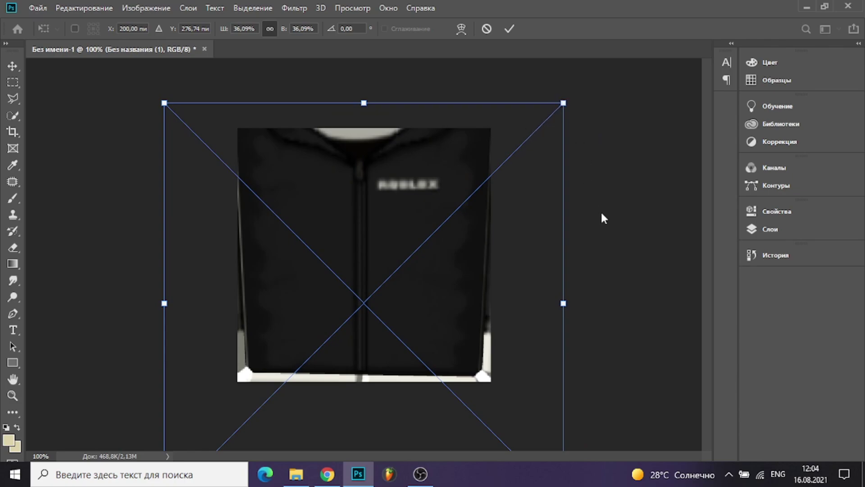
key("alt+space")
key("Escape")
key("Return")
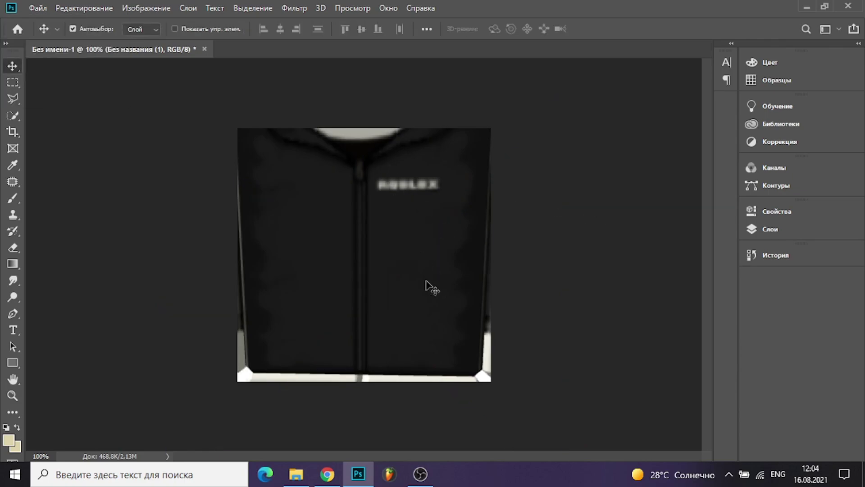
- Warp the jacket layer, pulling both lower torso corners outward past the canvas corners
scroll(401, 346, "up", 1)
key("ctrl+t")
scroll(410, 341, "down", 2)
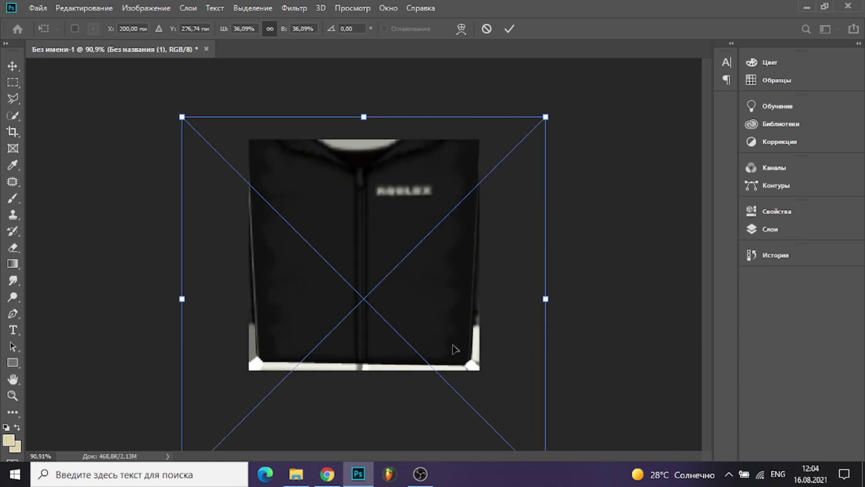
right_click(455, 348)
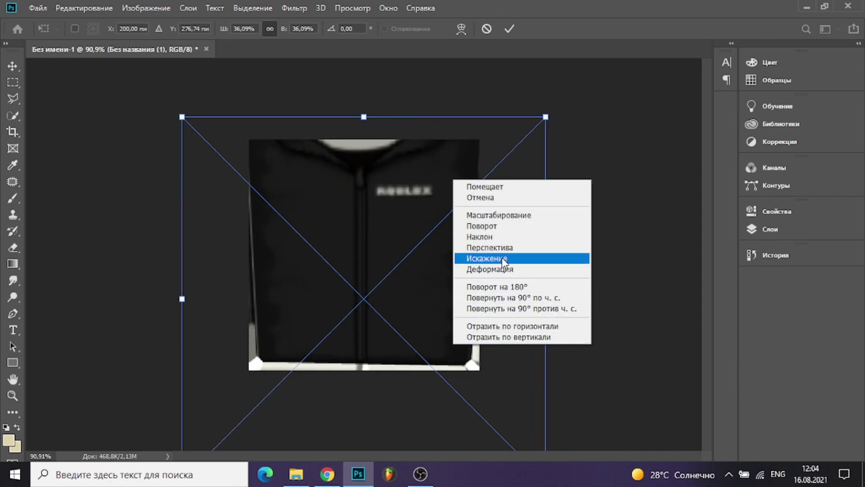
left_click(505, 269)
left_click_drag(469, 351, 477, 359)
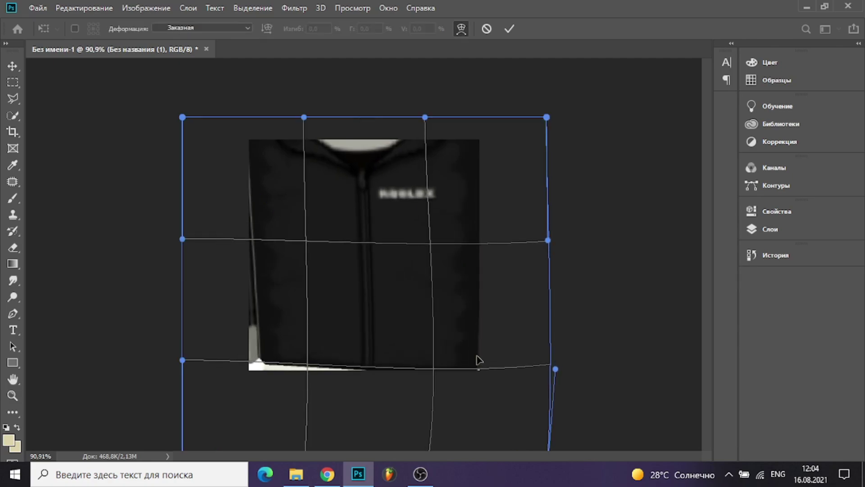
left_click_drag(253, 354, 241, 378)
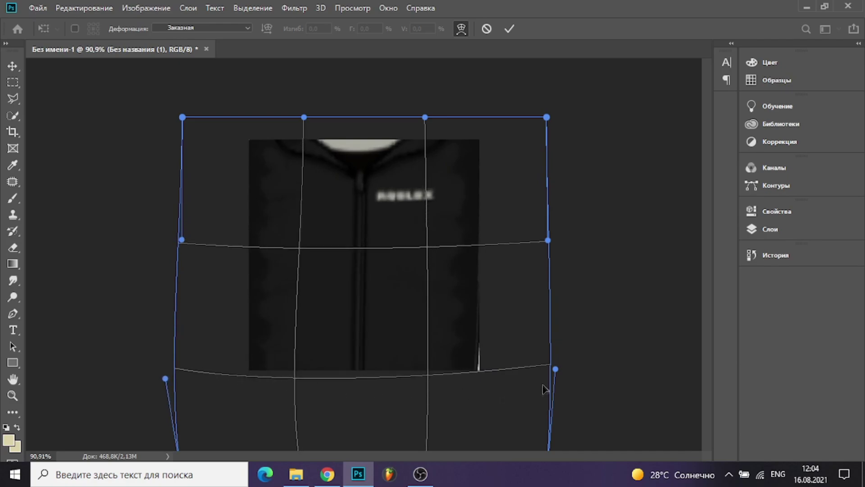
- Bulge the warp's side edges further outward, straighten the central zipper, and apply the warp
left_click_drag(550, 365, 594, 369)
left_click_drag(362, 329, 363, 330)
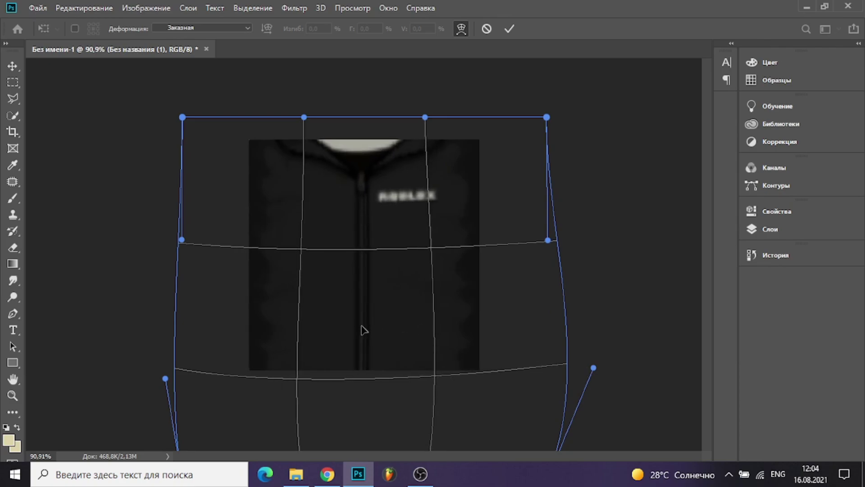
left_click_drag(176, 369, 171, 367)
left_click_drag(455, 384, 441, 381)
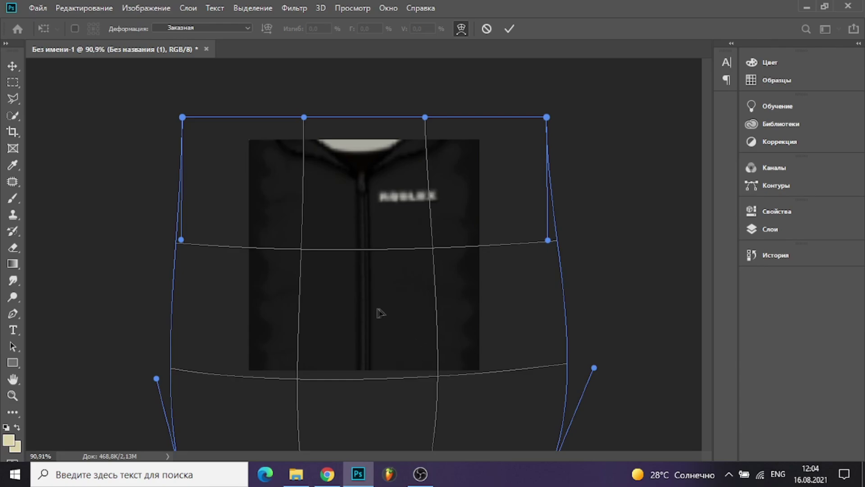
left_click_drag(375, 307, 374, 308)
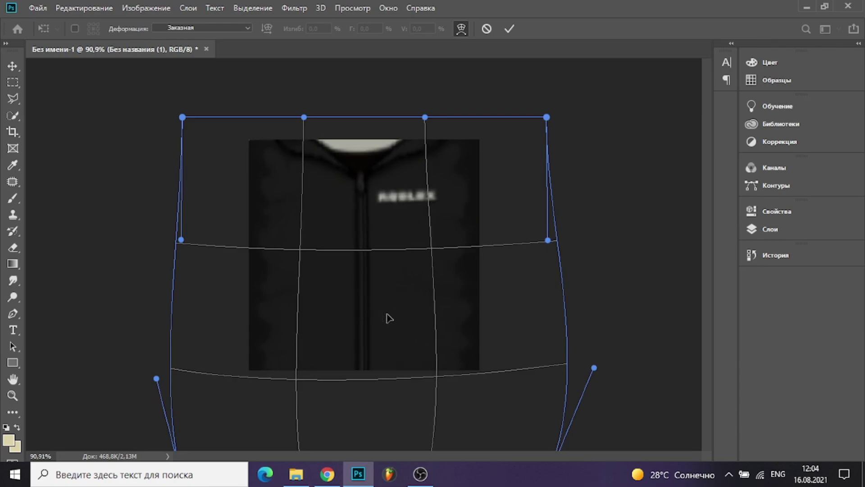
key("Return")
scroll(359, 299, "down", 2)
scroll(365, 305, "up", 7)
scroll(402, 345, "down", 1)
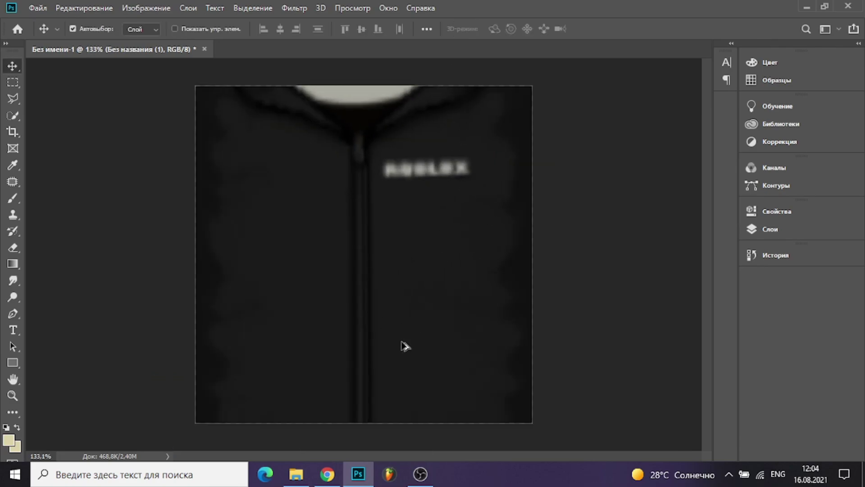
scroll(373, 256, "down", 1)
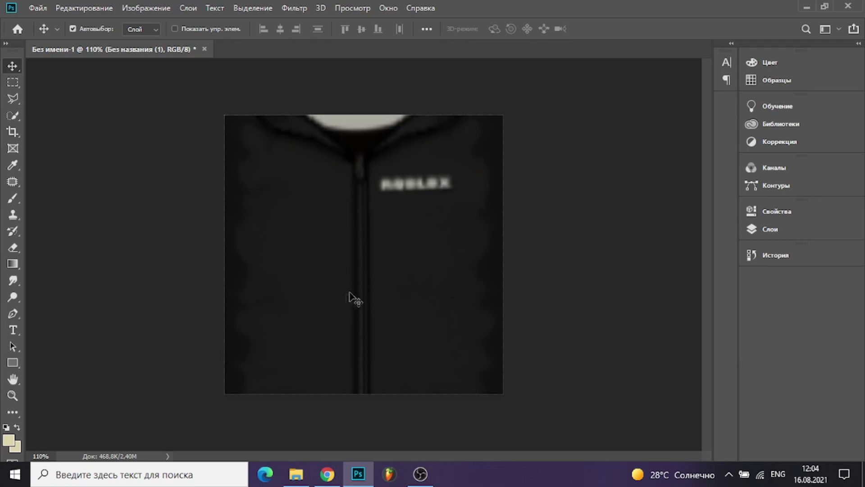
scroll(379, 233, "down", 1)
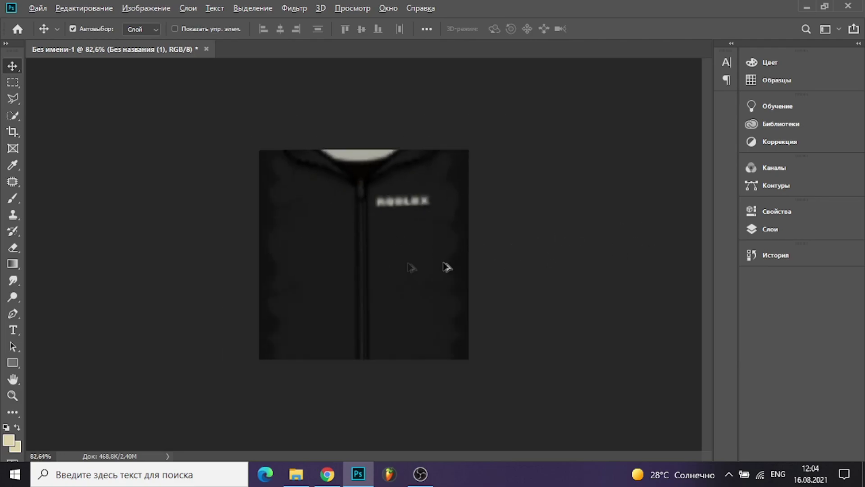
scroll(446, 267, "up", 1)
scroll(499, 269, "up", 1)
- Make the shirt layer "Без названия" visible again and select it
left_click(770, 229)
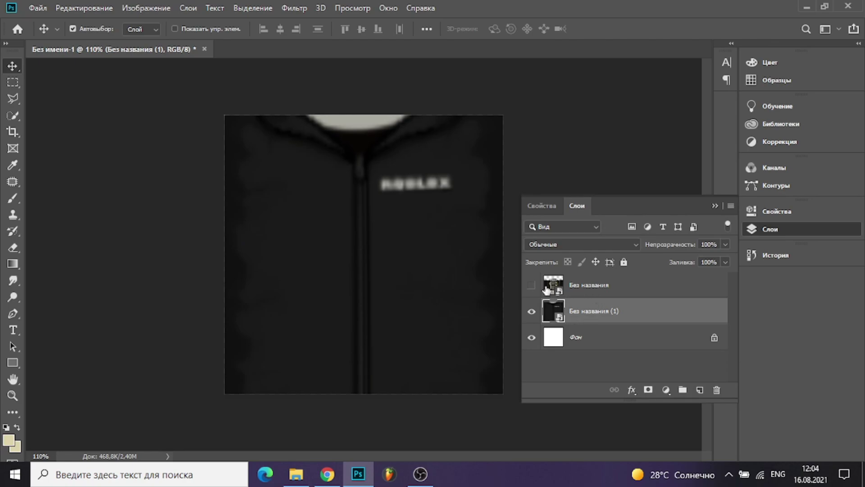
left_click(532, 284)
left_click(588, 286)
- Enlarge the shirt layer to about 40% and shift it so the torso covers most of the canvas
key("ctrl+t")
left_click_drag(505, 148, 577, 73)
left_click_drag(360, 123, 284, 133)
left_click_drag(502, 86, 656, 31)
left_click_drag(467, 109, 442, 179)
left_click_drag(586, 64, 625, 50)
left_click_drag(467, 99, 460, 116)
left_click_drag(605, 70, 616, 68)
mouse_move(377, 185)
left_mouse_down()
mouse_move(381, 201)
mouse_move(377, 188)
left_mouse_up()
- Scale the shirt layer slightly further to about 41%, centre it horizontally on the canvas, and apply the transform
scroll(375, 191, "down", 3)
key("ctrl+minus")
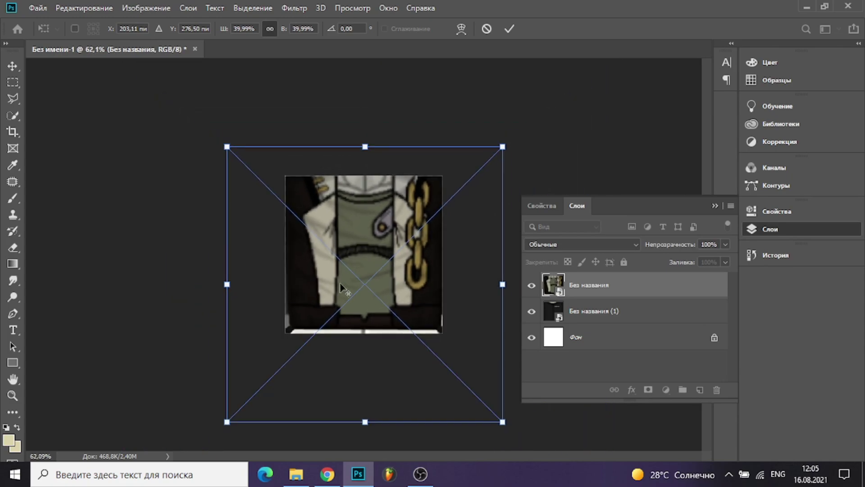
left_click_drag(504, 422, 511, 429)
left_click_drag(458, 347, 460, 349)
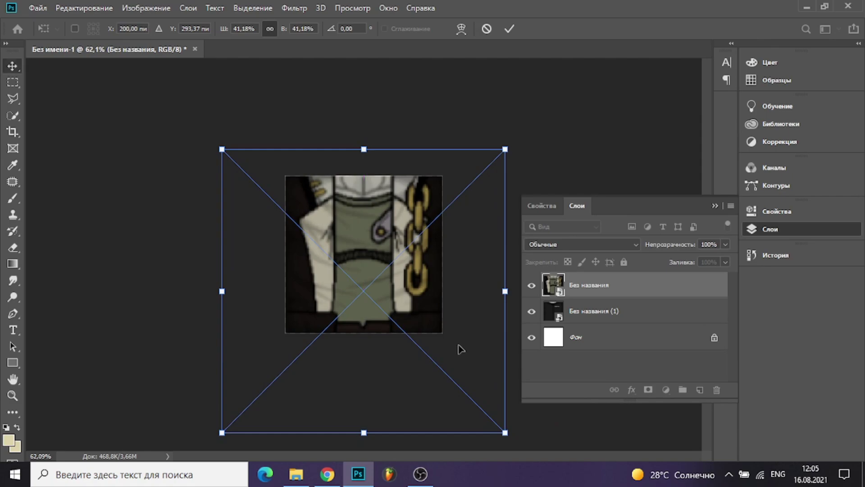
key("Return")
- Warp the shirt layer so its lower corners and upper edge stretch beyond the canvas, and apply the warp
key("ctrl+plus")
key("ctrl+plus")
key("ctrl+t")
right_click(364, 312)
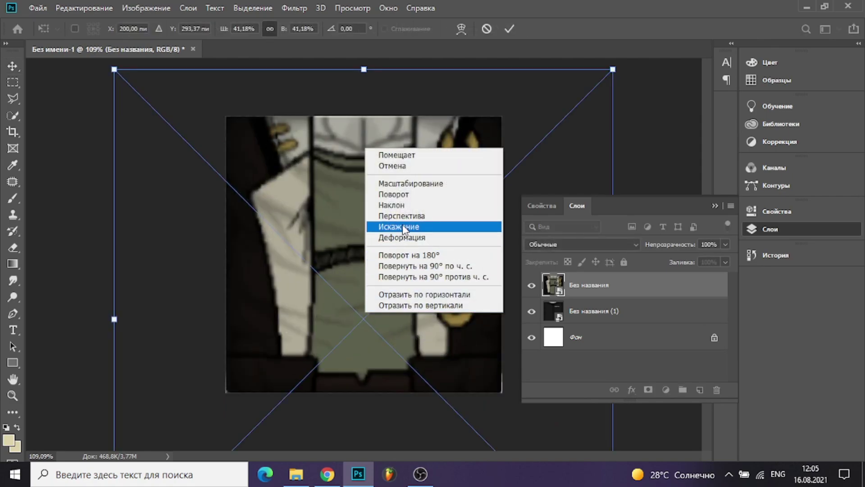
left_click(403, 239)
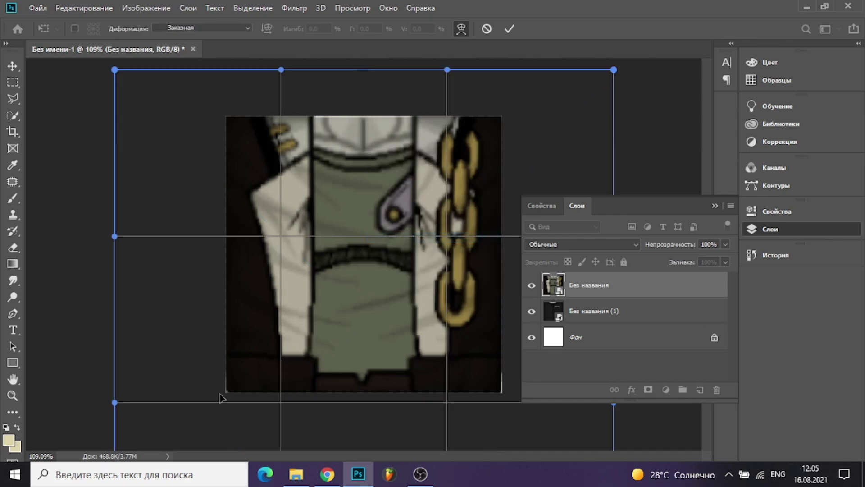
left_click_drag(221, 396, 215, 400)
left_click_drag(470, 398, 509, 398)
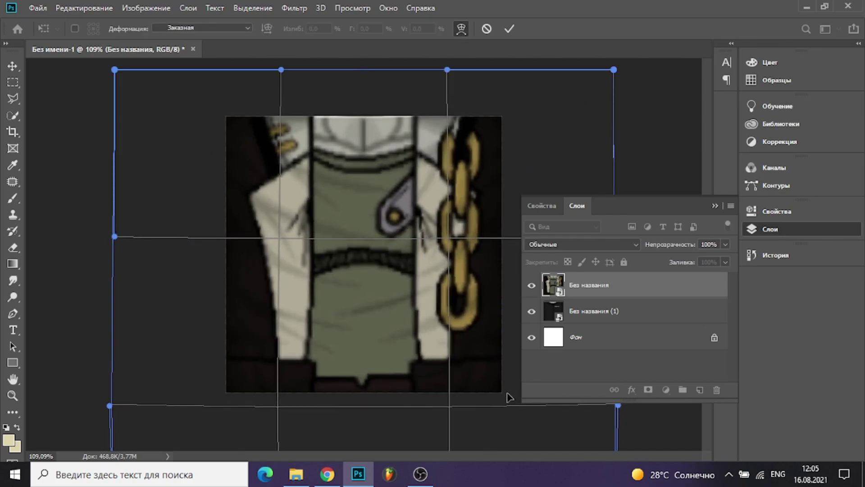
left_click_drag(323, 100, 324, 94)
left_click_drag(232, 84, 231, 82)
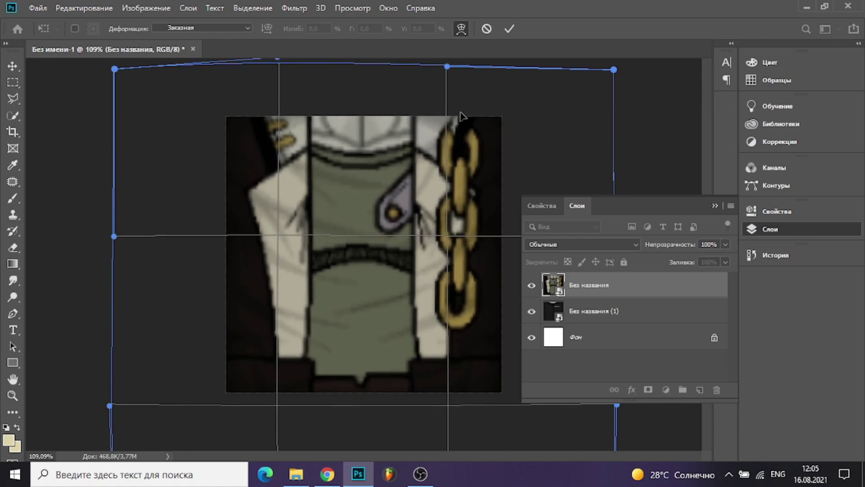
key("Return")
scroll(456, 131, "down", 3)
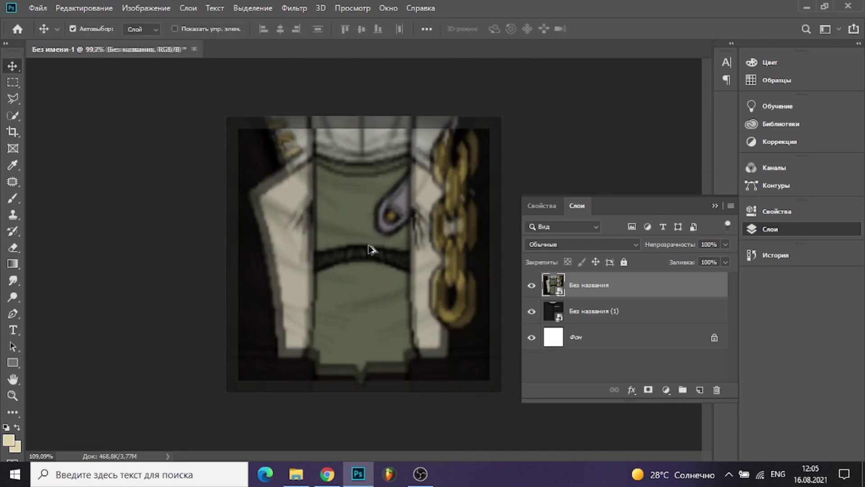
- Start a polygonal lasso outline along the shirt's left edge, from the canvas top down to the lower corner of the light panel
scroll(372, 280, "up", 2)
scroll(374, 283, "down", 1)
scroll(373, 282, "up", 3)
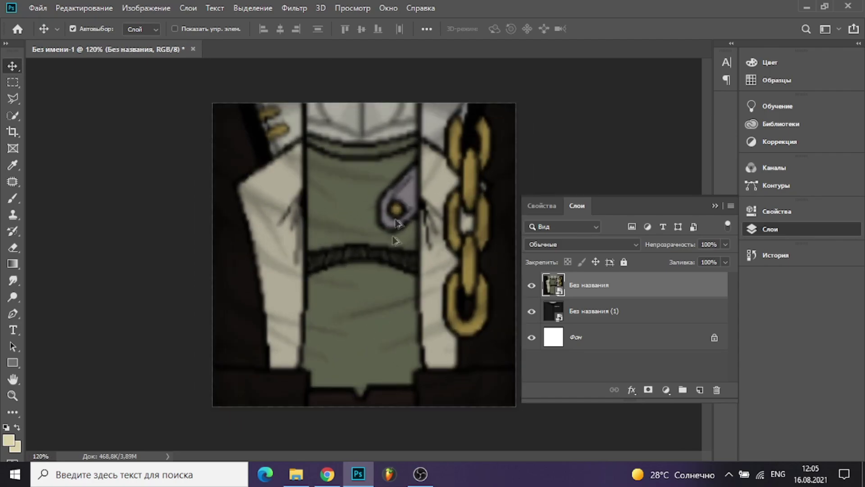
key("l")
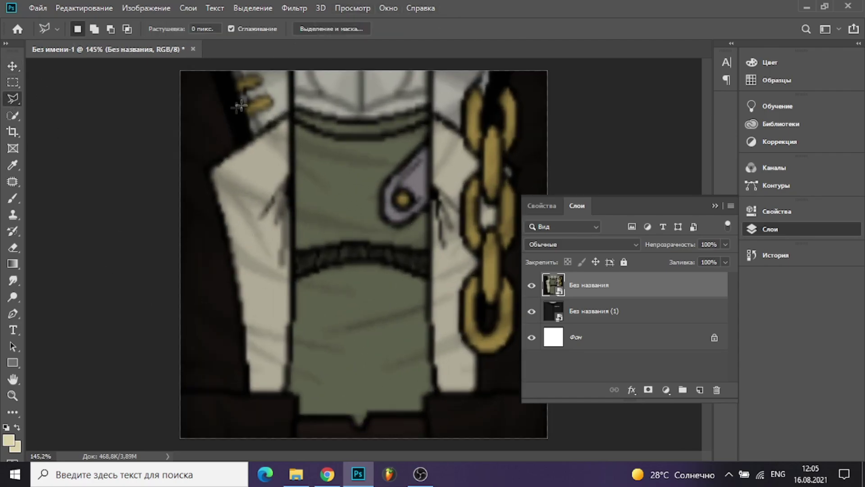
scroll(212, 73, "up", 5)
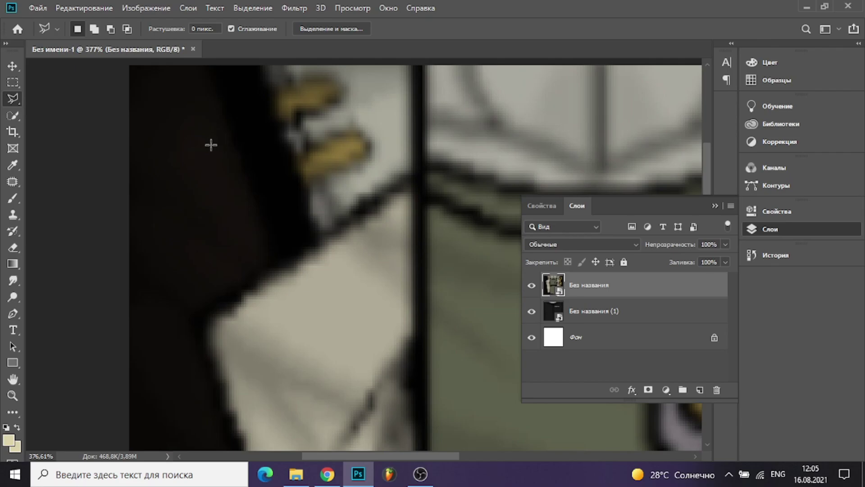
scroll(226, 136, "down", 5)
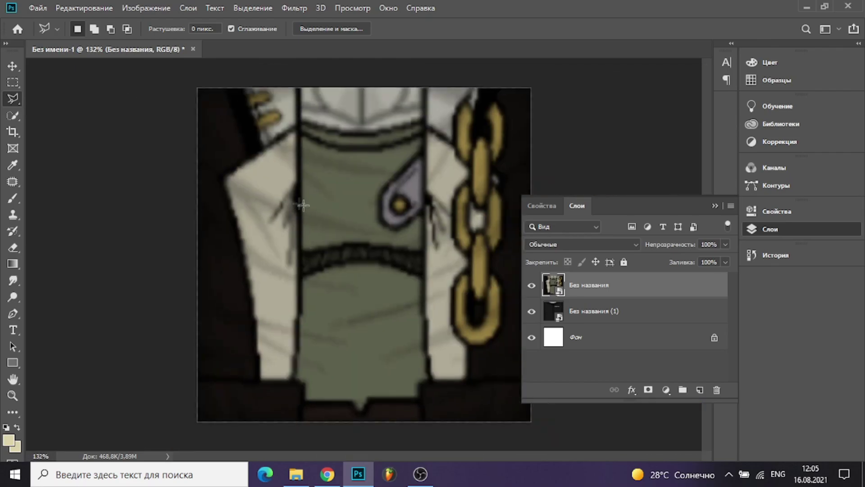
scroll(296, 203, "up", 4)
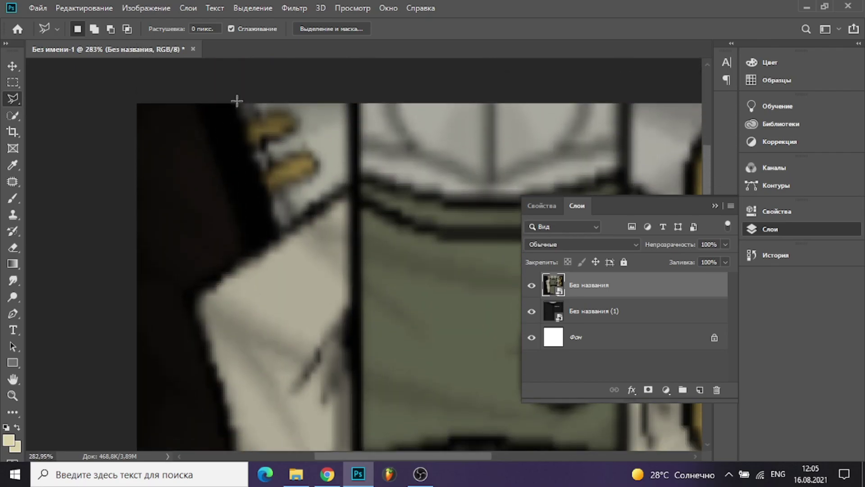
left_click(230, 99)
left_click(279, 234)
left_click(185, 294)
scroll(184, 294, "down", 3)
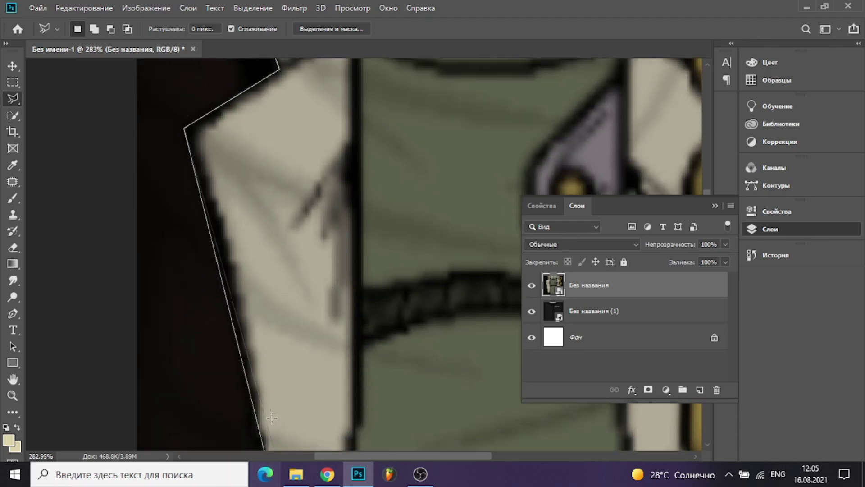
scroll(232, 309, "down", 3)
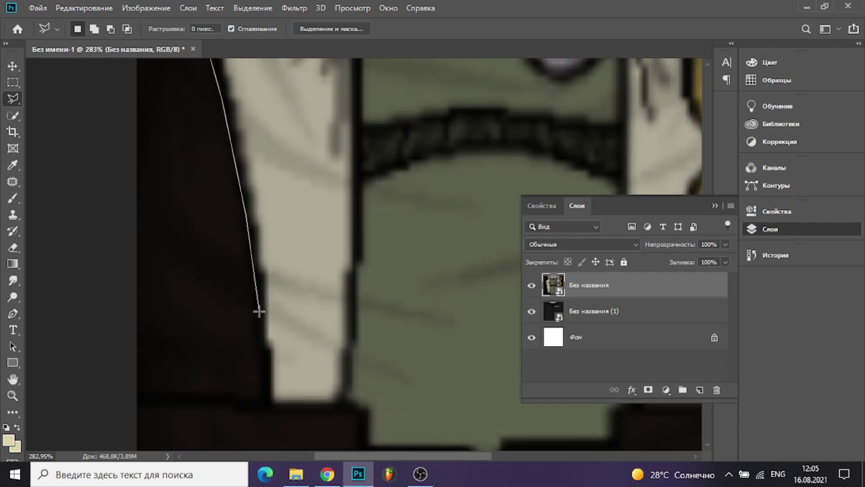
left_click(265, 403)
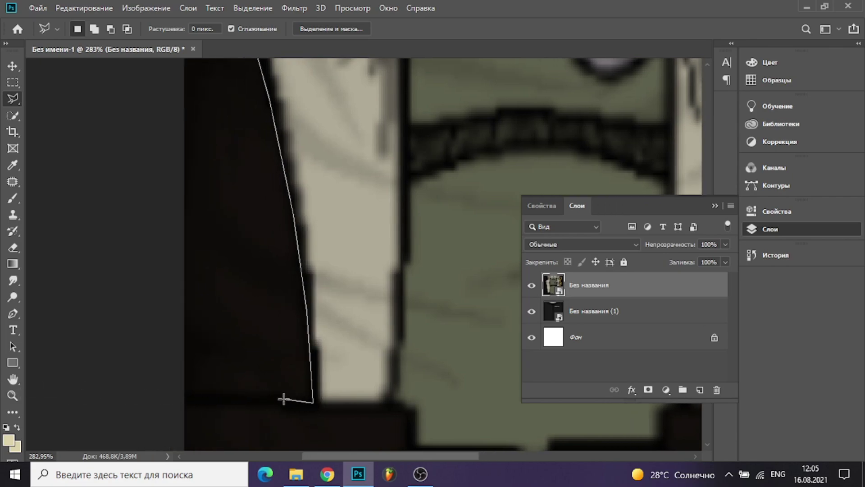
- Extend the lasso outline out to the canvas's left edge, around the lower middle section, and across to the canvas's right edge
left_click(180, 393)
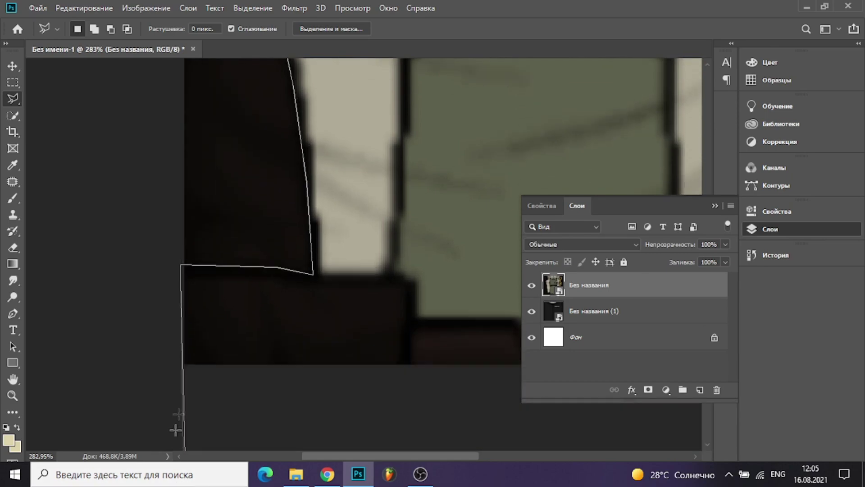
left_click(180, 270)
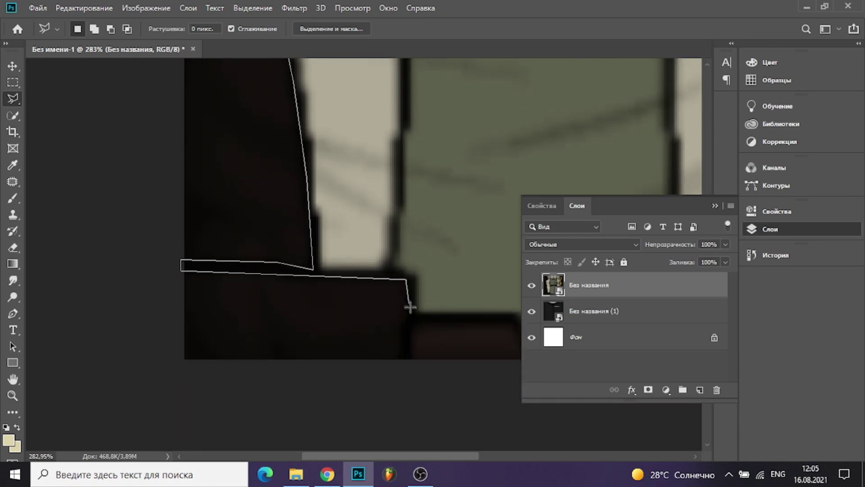
left_click(404, 360)
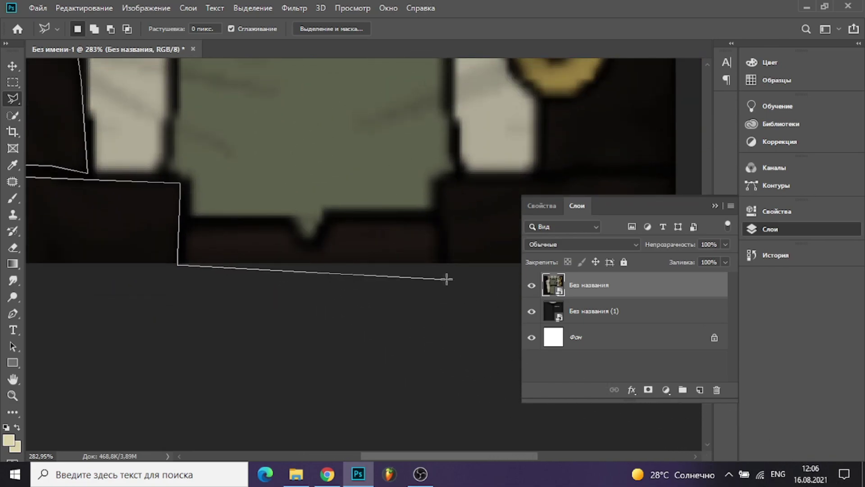
left_click(448, 262)
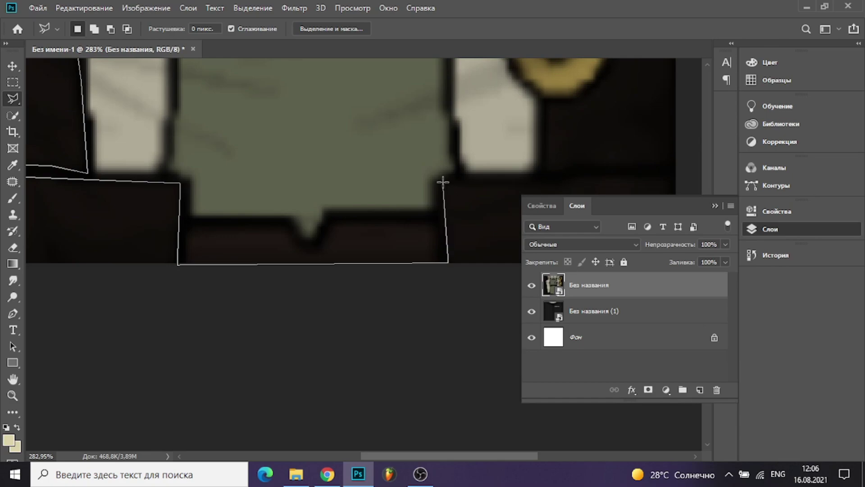
left_click(445, 185)
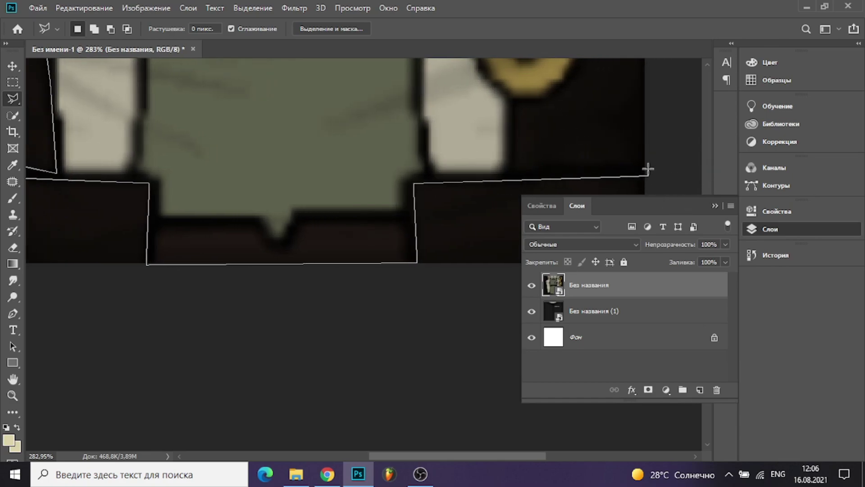
left_click(647, 168)
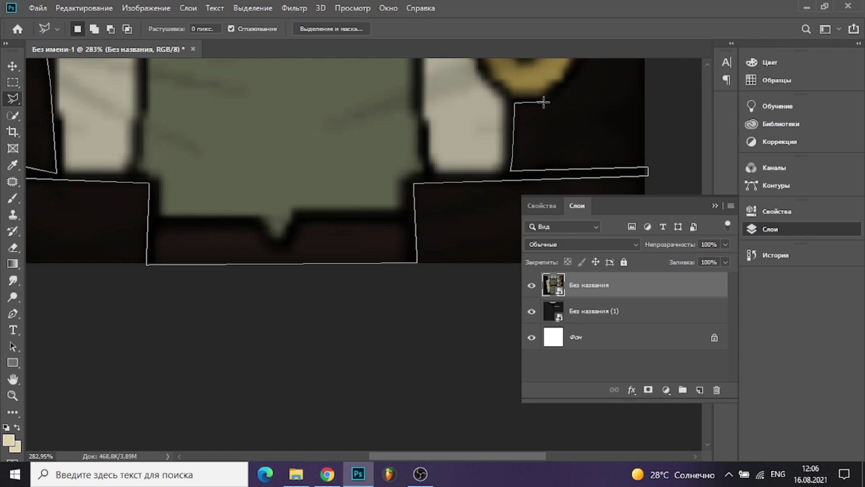
- Trace the lasso outline up the outer edge of the gold chain to the top of the canvas
scroll(584, 185, "up", 5)
scroll(565, 181, "down", 2)
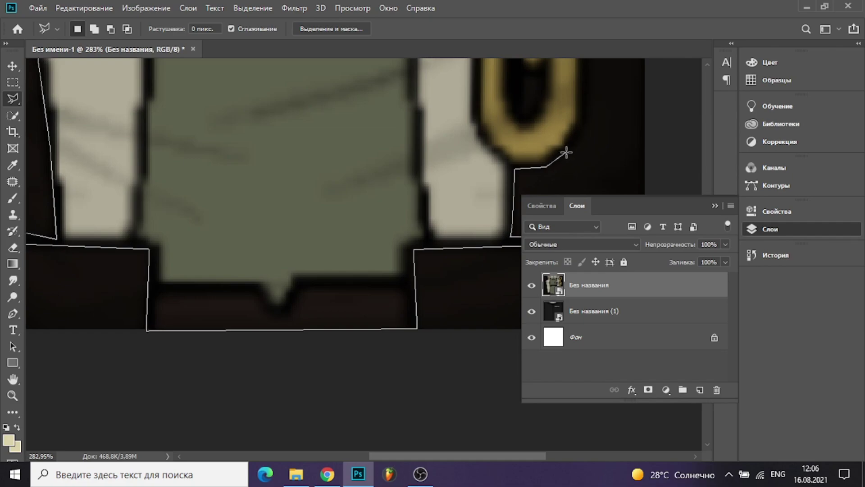
scroll(583, 123, "up", 6)
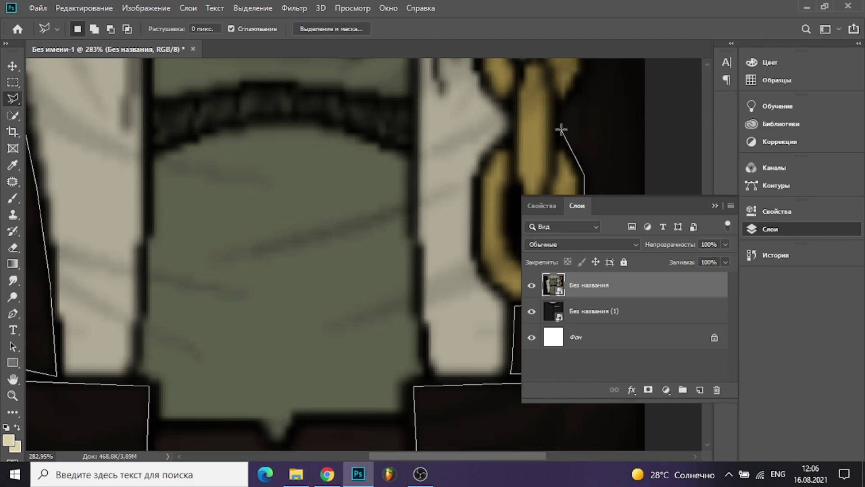
scroll(315, 252, "up", 3)
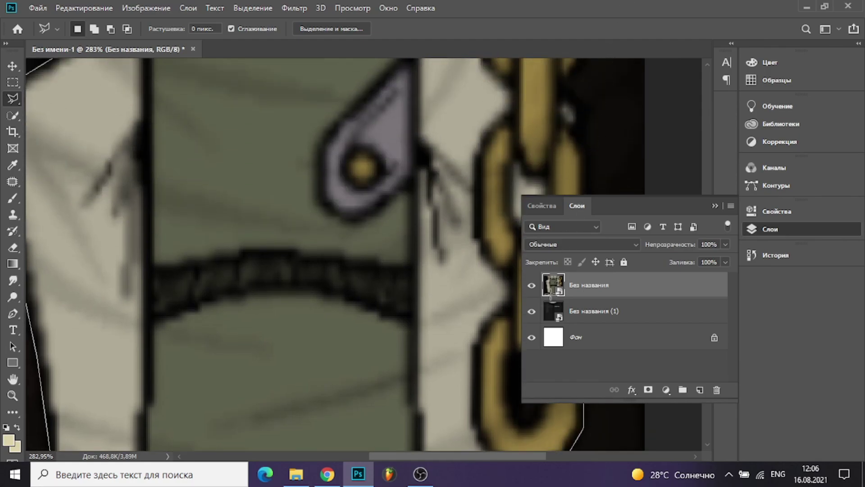
left_click(588, 88)
scroll(581, 99, "up", 2)
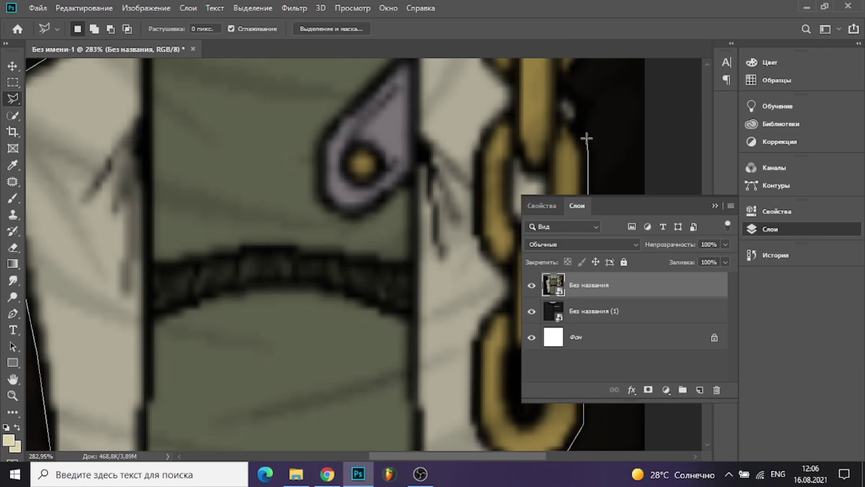
left_click(568, 82)
scroll(586, 108, "up", 3)
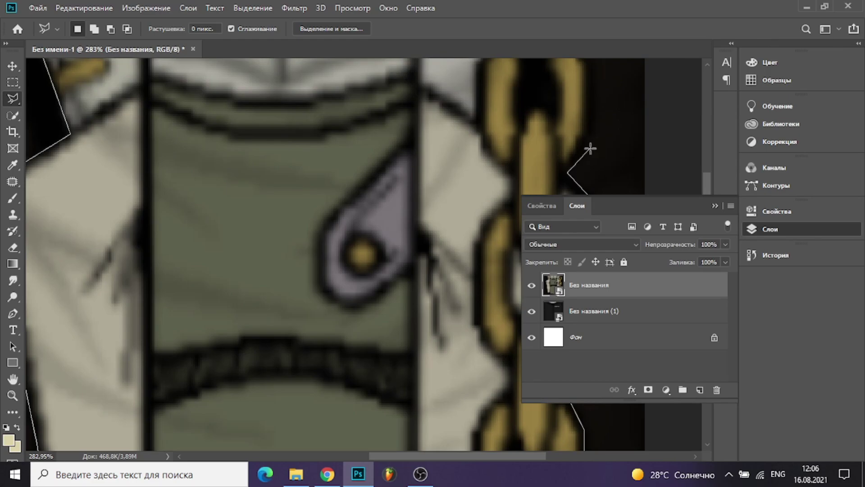
scroll(590, 104, "up", 2)
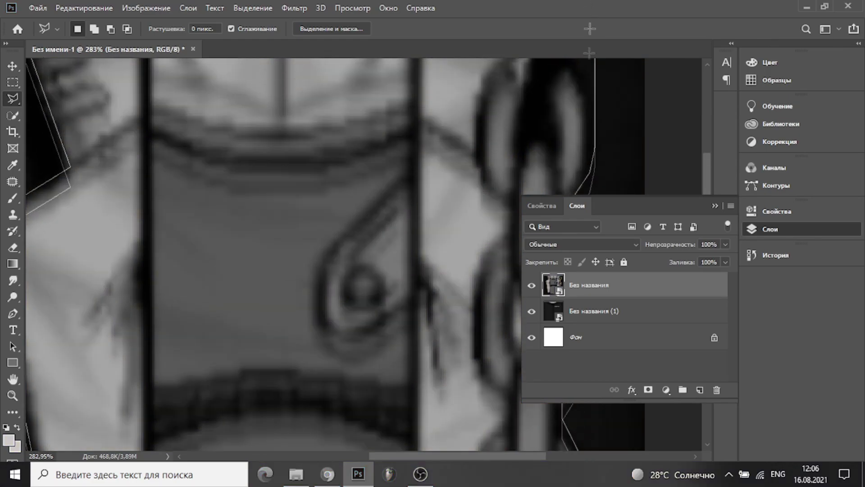
left_click(591, 133)
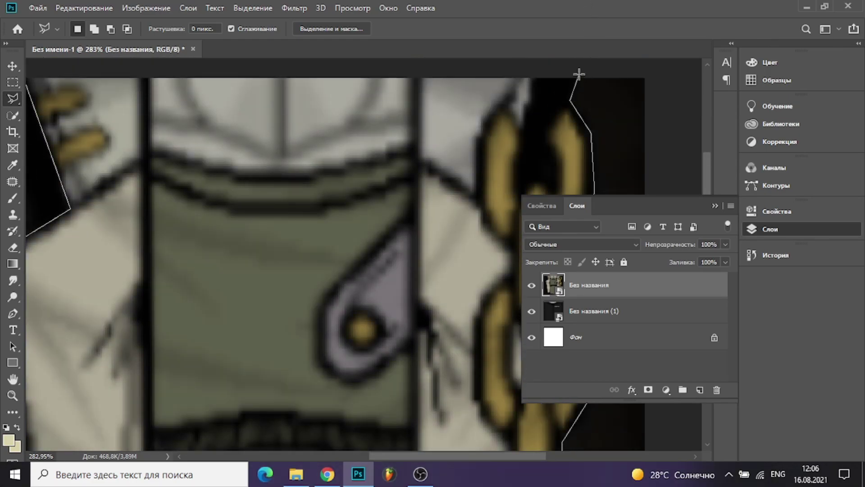
- Close the lasso outline across the canvas top and copy the selected shirt area to a new layer
scroll(324, 89, "left", 3)
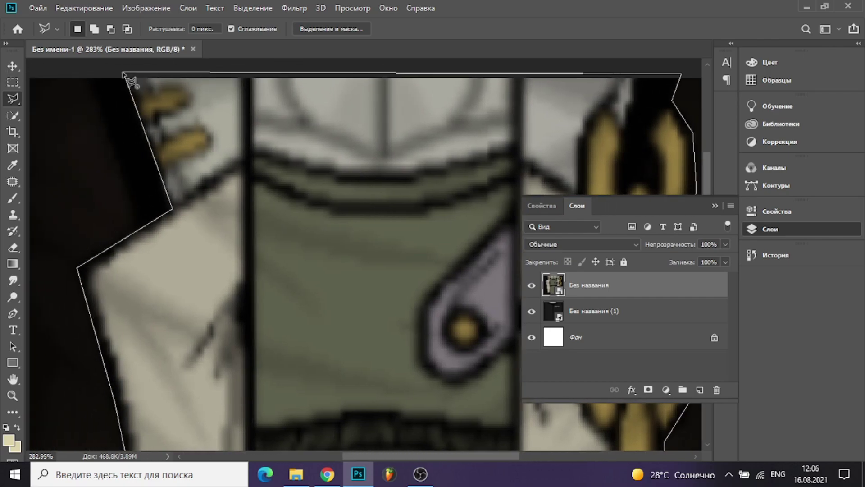
left_click(268, 128)
scroll(340, 178, "down", 5)
right_click(348, 191)
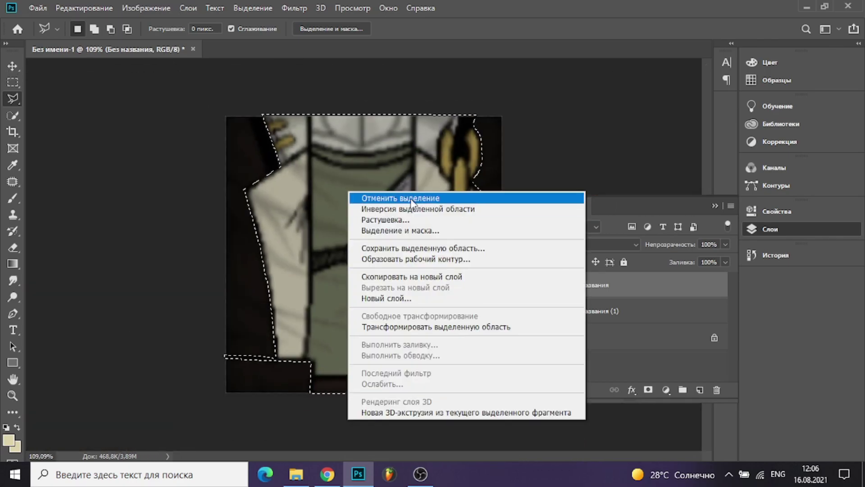
left_click(401, 277)
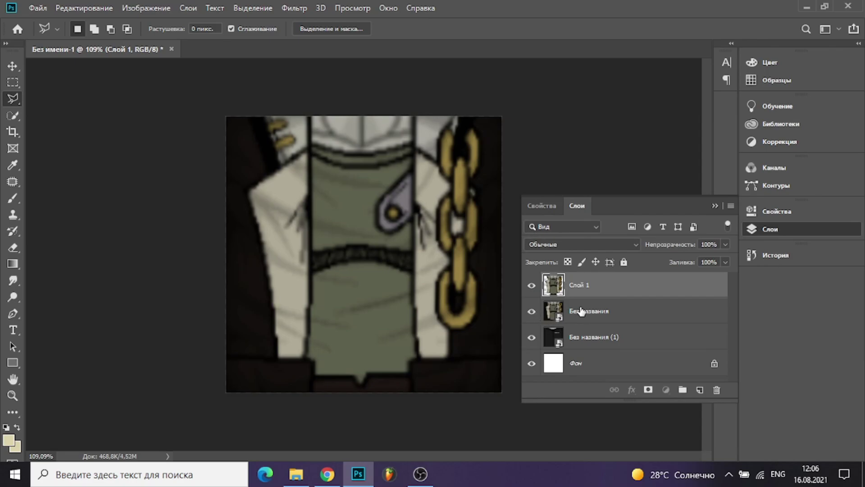
- Delete the original shirt layer "Без названия", leaving the cut-out copy above the jacket layer
left_click(580, 311)
key("Delete")
scroll(399, 258, "down", 2)
scroll(399, 258, "up", 3)
scroll(369, 185, "down", 1)
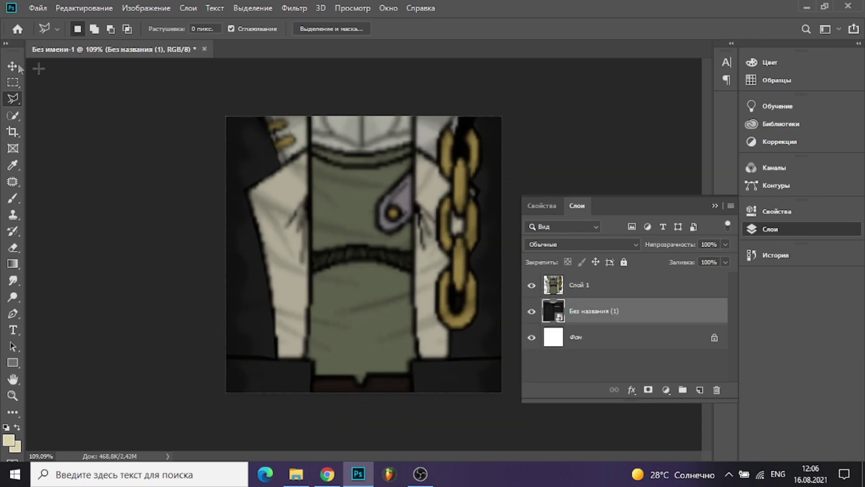
key("v")
left_click(557, 244)
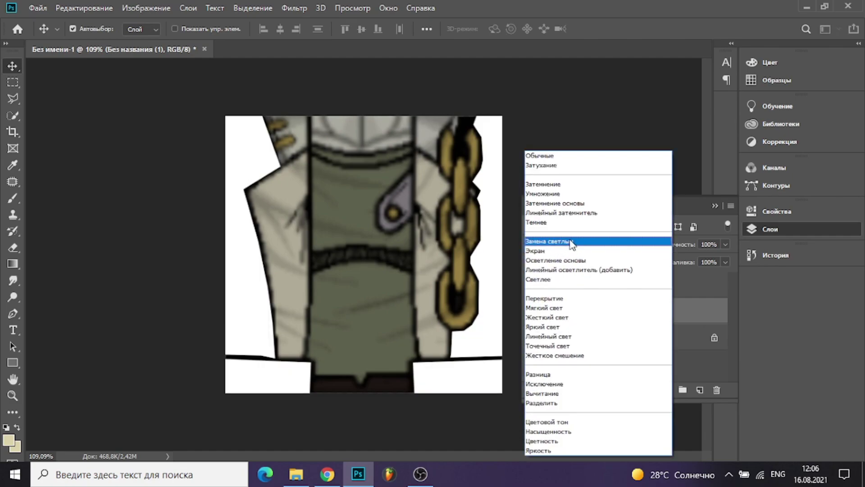
left_click(696, 224)
- Cycle the cut-out shirt layer "Слой 1" through the blend modes and set it to Линейный осветлитель (добавить)
left_click(592, 289)
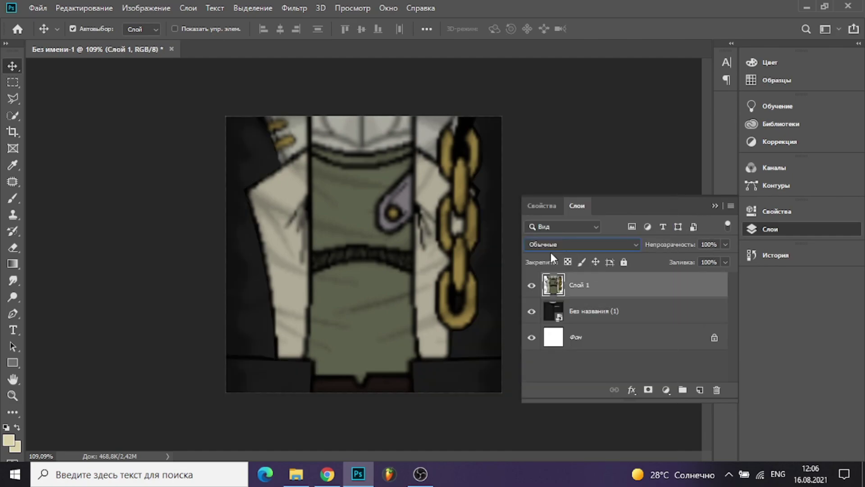
left_click(567, 245)
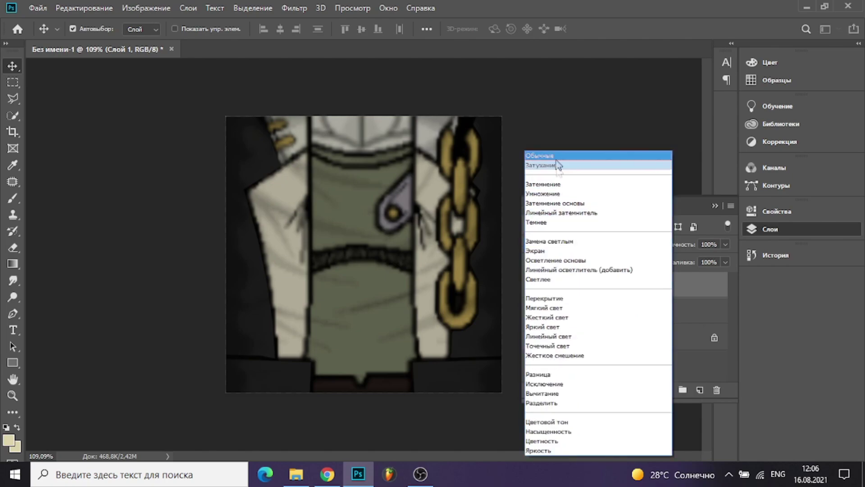
left_click(553, 185)
key("Down")
key("Down")
key("Down")
key("Down")
key("Down")
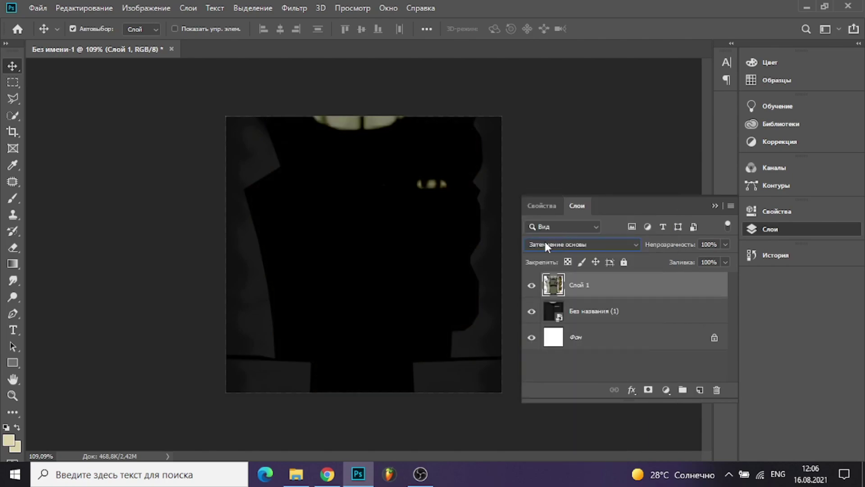
key("Down")
key("Up")
key("Down")
key("Down")
key("Down")
key("Down")
key("Down")
key("Down")
key("Down")
key("Down")
key("Down")
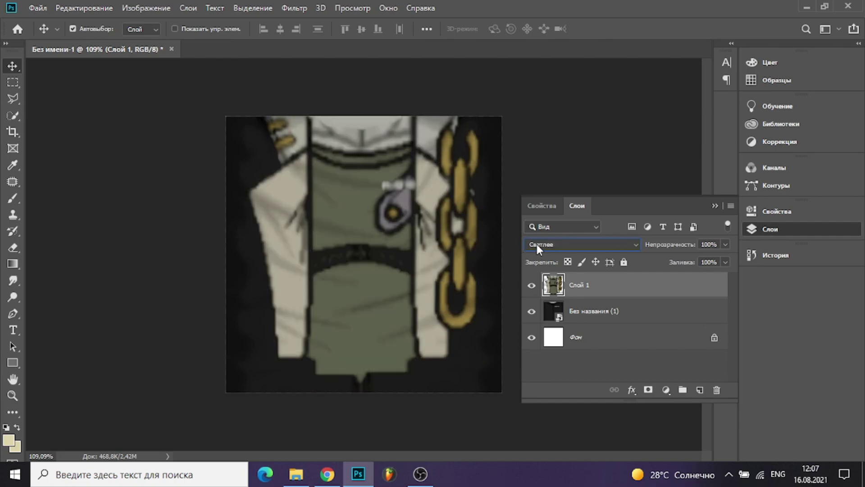
key("Down")
key("Down")
key("Down")
key("Down")
key("Down")
key("Down")
key("Down")
key("Down")
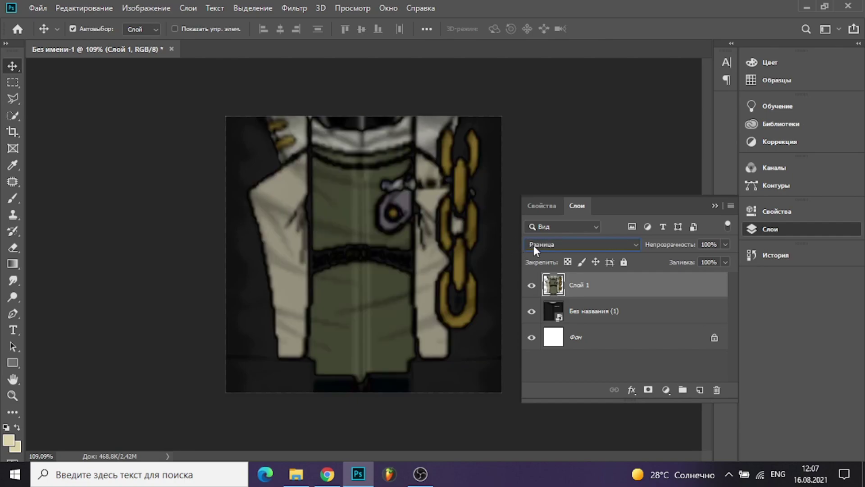
scroll(532, 246, "down", 1)
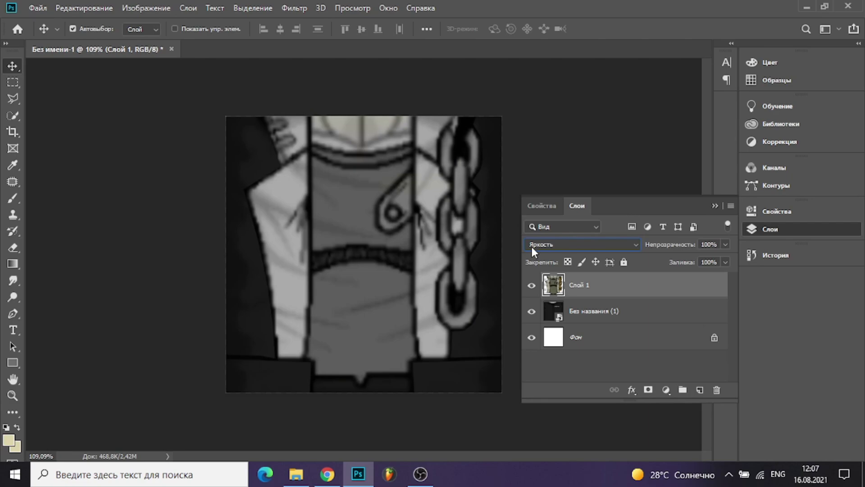
scroll(531, 246, "up", 11)
key("Up")
key("Up")
key("Up")
key("Up")
key("Up")
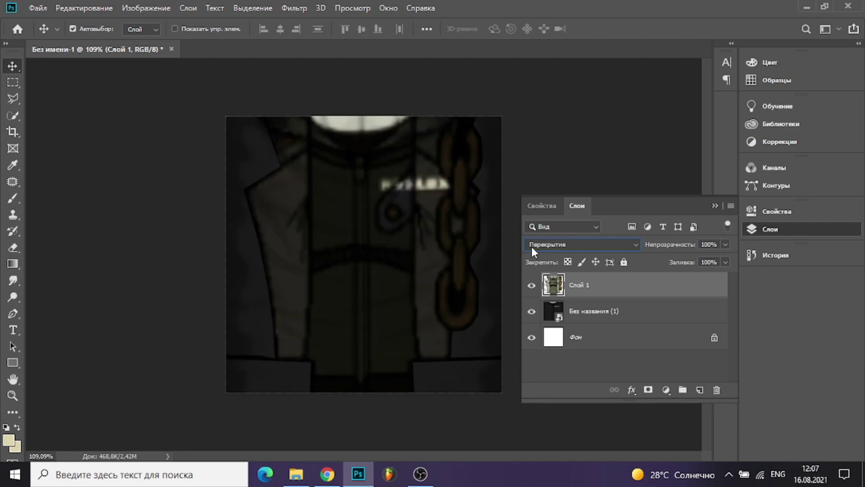
key("Up")
key("Up")
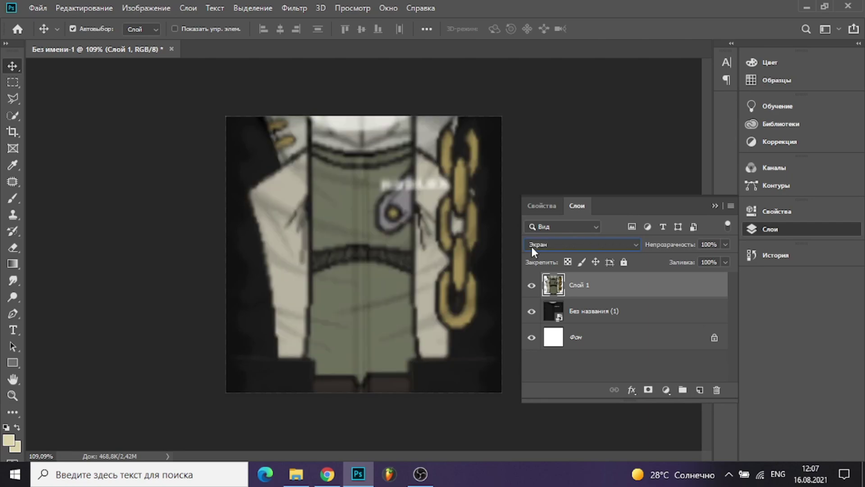
scroll(532, 247, "up", 4)
scroll(529, 247, "down", 4)
key("Down")
key("Down")
key("Down")
key("Down")
key("Down")
key("Down")
key("Down")
key("Down")
key("Up")
key("Up")
key("Up")
key("Up")
key("Up")
key("Up")
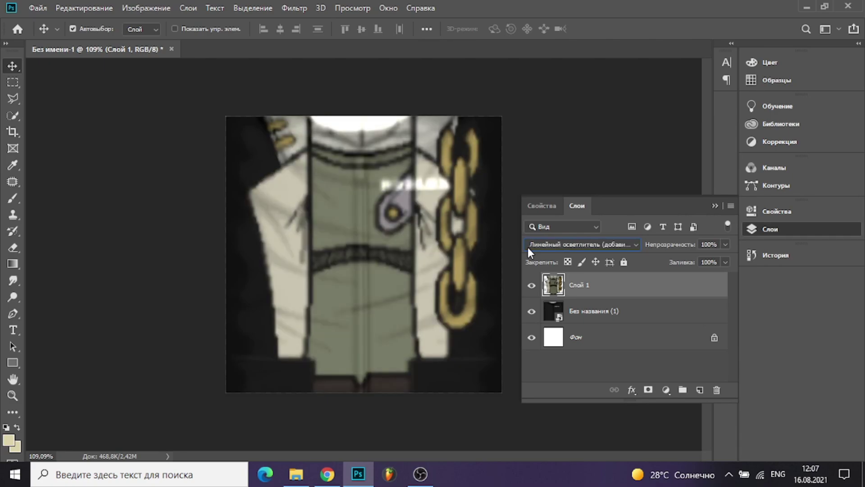
- Set the blend mode of the cut-out shirt layer "Слой 1" to Экран
key("Up")
key("Up")
key("Up")
key("Down")
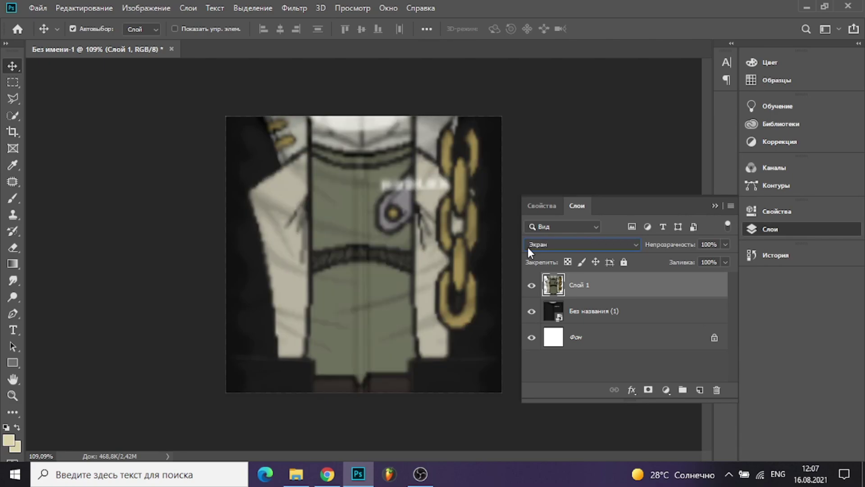
- Hide the layer "Слой 1" and rasterize the jacket layer "Без названия (1)" for painting with the Brush tool
left_click(532, 285)
left_click(593, 312)
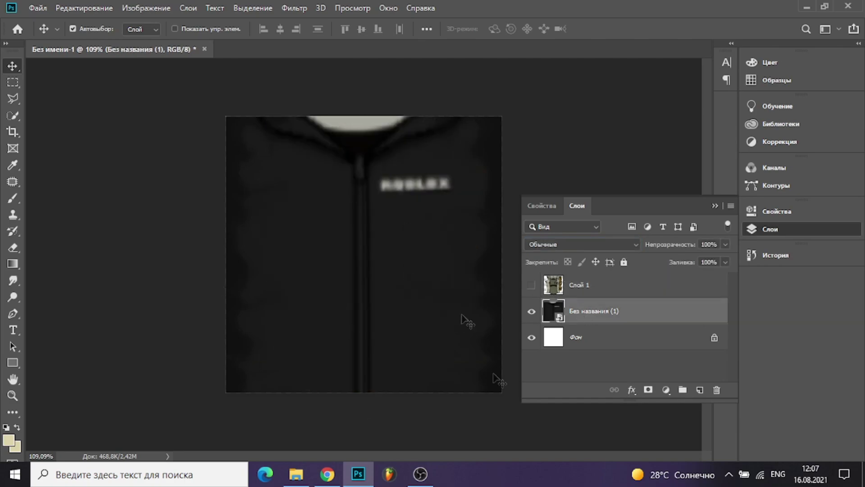
left_click(13, 199)
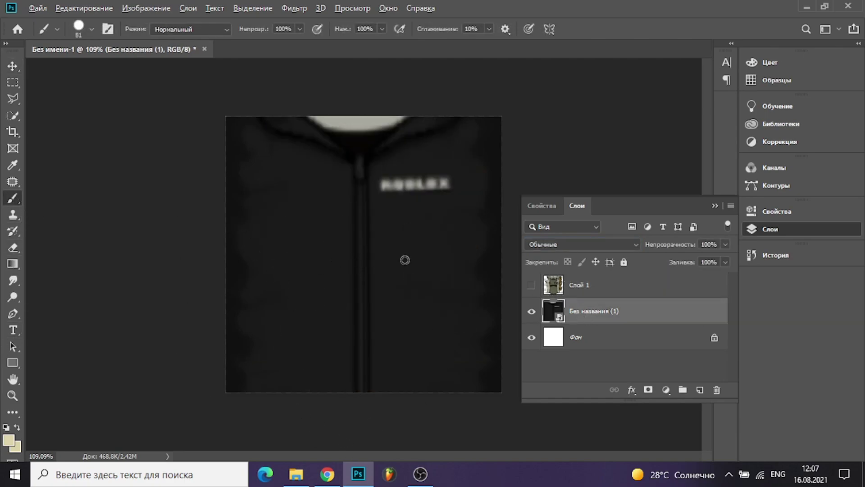
left_click(404, 291)
left_click(397, 191)
- Sample the jacket's dark fabric colour and paint over its collar, zipper and ROBLOX logo with a 56 px brush
right_click(402, 293)
key("alt")
left_click(397, 232, "alt")
mouse_move(356, 305)
left_mouse_down()
mouse_move(356, 371)
mouse_move(361, 174)
mouse_move(427, 212)
mouse_move(443, 114)
mouse_move(383, 149)
mouse_move(303, 120)
mouse_move(292, 137)
mouse_move(323, 142)
mouse_move(285, 149)
left_mouse_up()
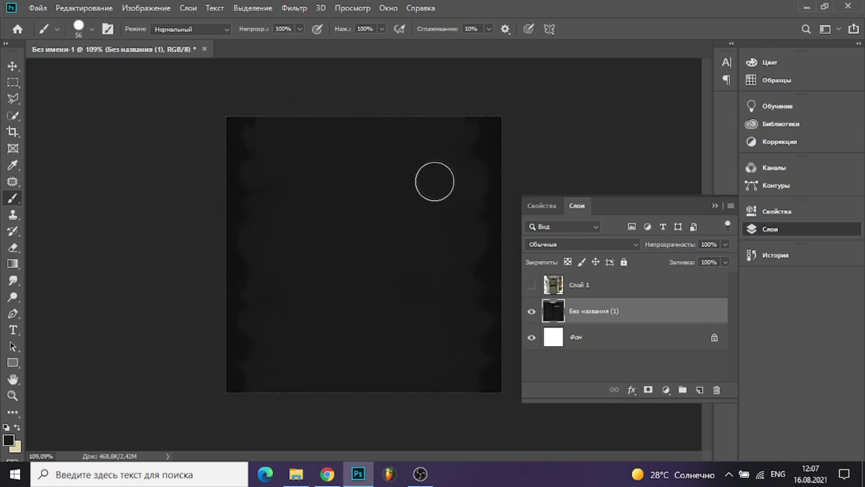
- Patch the darker upper-left and upper-right corners of the jacket layer with the Patch tool
scroll(181, 79, "up", 2)
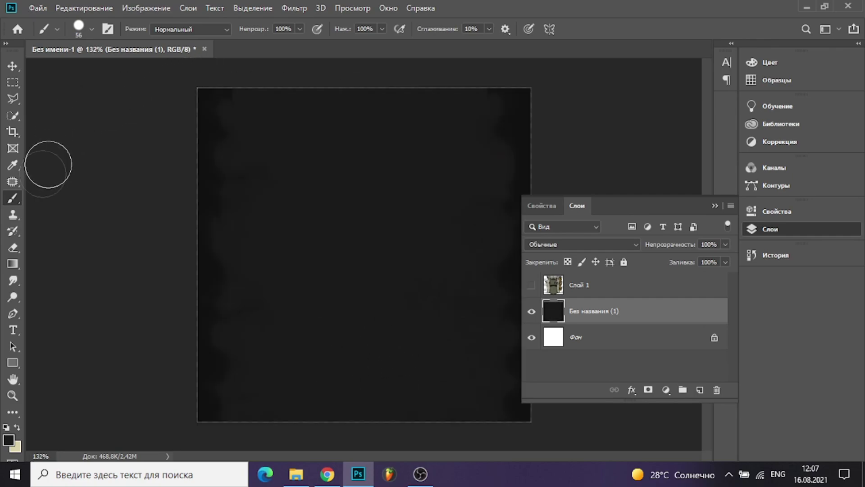
left_click(16, 180)
mouse_move(259, 108)
left_mouse_down()
mouse_move(252, 88)
mouse_move(215, 152)
left_mouse_up()
key("ctrl+d")
mouse_move(221, 110)
left_mouse_down()
mouse_move(230, 106)
mouse_move(233, 172)
left_mouse_up()
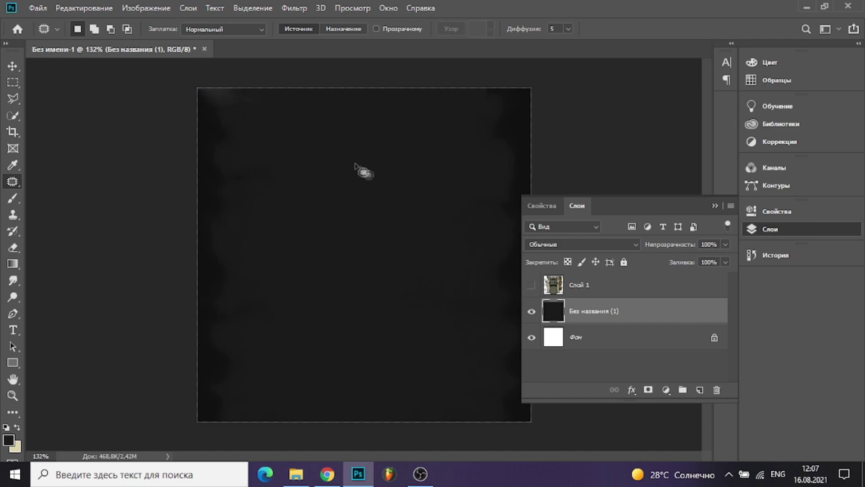
left_click_drag(512, 109, 511, 109)
mouse_move(488, 107)
left_mouse_down()
mouse_move(501, 138)
mouse_move(480, 163)
left_mouse_up()
scroll(445, 247, "down", 3)
scroll(253, 149, "up", 2)
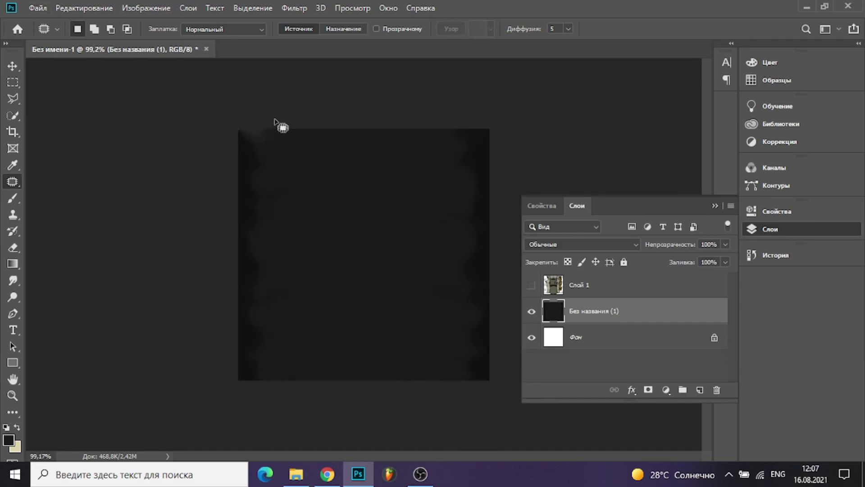
- Patch the uneven dark areas along the left edge of the jacket layer
mouse_move(242, 145)
left_mouse_down()
mouse_move(251, 110)
mouse_move(276, 129)
left_mouse_up()
left_click_drag(260, 146, 260, 166)
left_click_drag(264, 214, 263, 199)
left_click(356, 203)
- Patch the jacket layer's upper-left edge once more and clear the selection
scroll(355, 211, "down", 9)
scroll(377, 283, "up", 5)
scroll(239, 90, "up", 4)
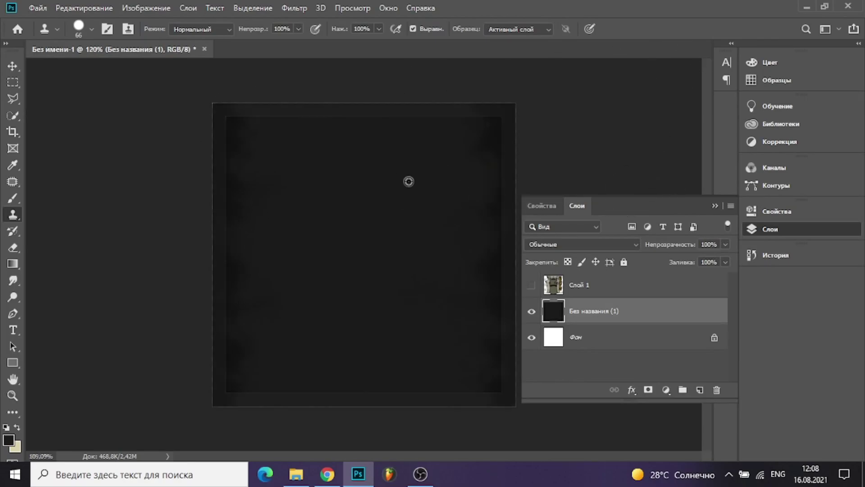
scroll(256, 145, "down", 3)
scroll(252, 144, "up", 2)
left_click(13, 180)
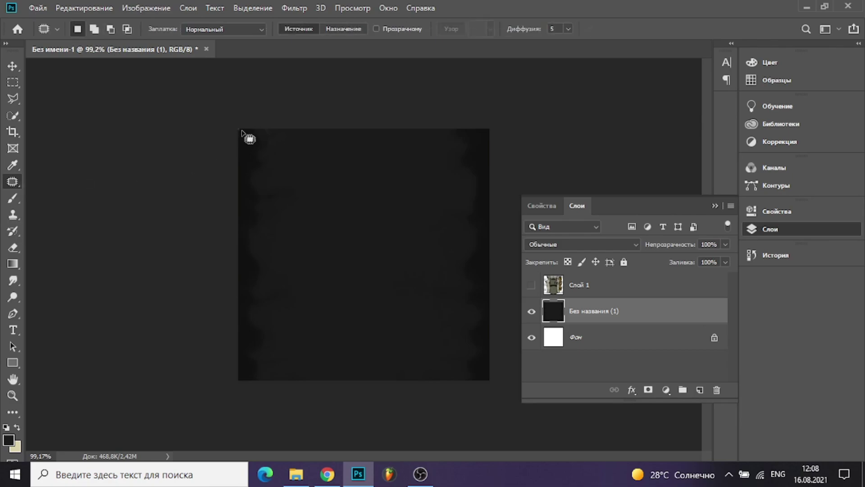
left_click_drag(281, 145, 281, 129)
key("ctrl+d")
scroll(318, 229, "down", 3)
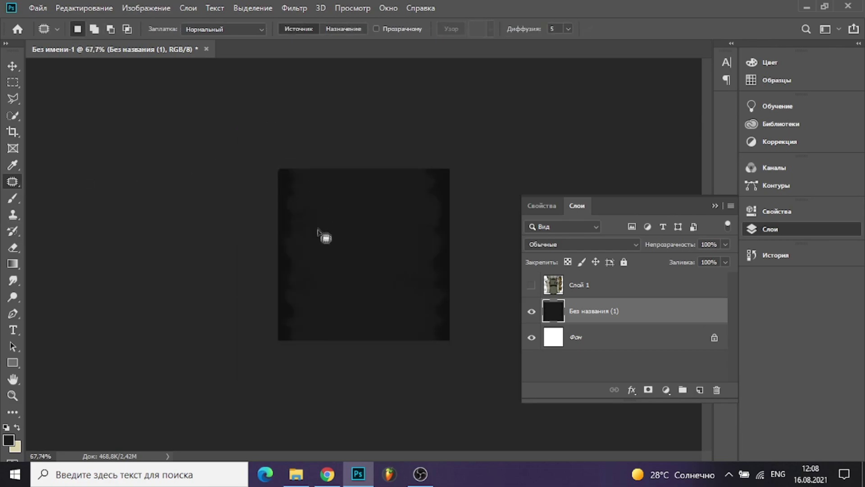
- Show the cut-out shirt layer "Слой 1" again over the painted jacket layer
left_click(11, 67)
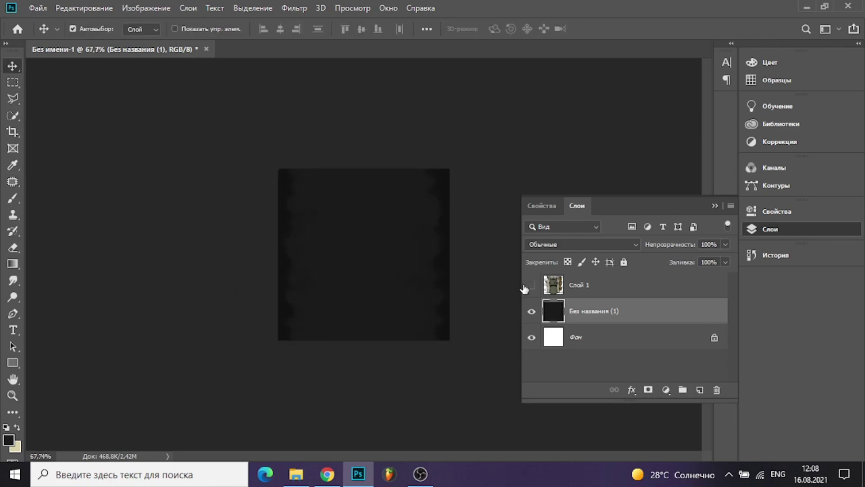
left_click(531, 285)
scroll(397, 288, "up", 2)
scroll(399, 318, "up", 1)
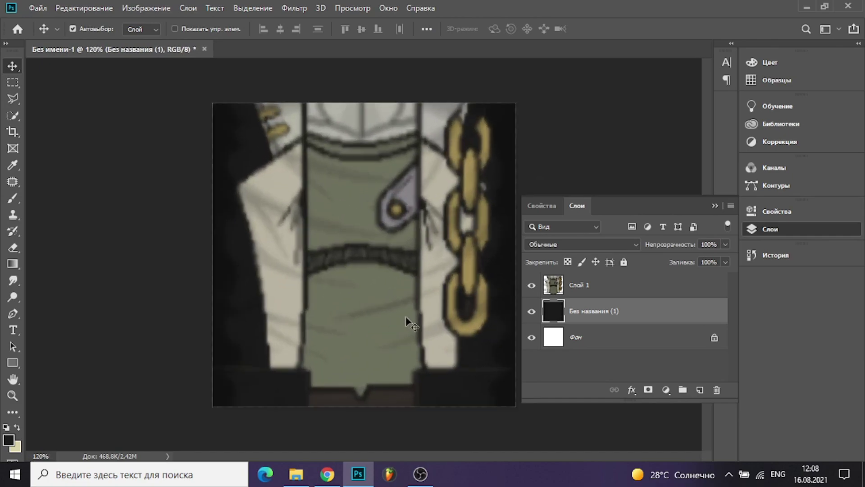
scroll(408, 326, "down", 1)
scroll(414, 346, "up", 1)
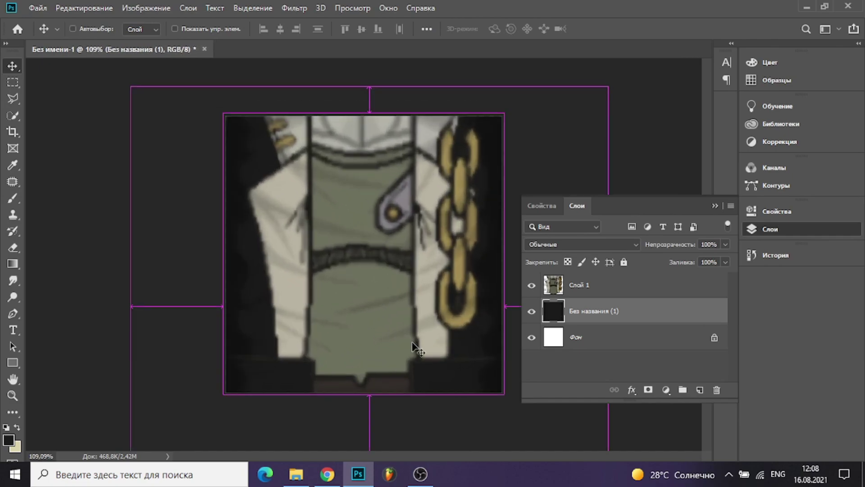
- Try duplicating the cut-out shirt layer "Слой 1" with the Экран blend mode
left_click(581, 286)
key("ctrl+j")
key("shift+alt+s")
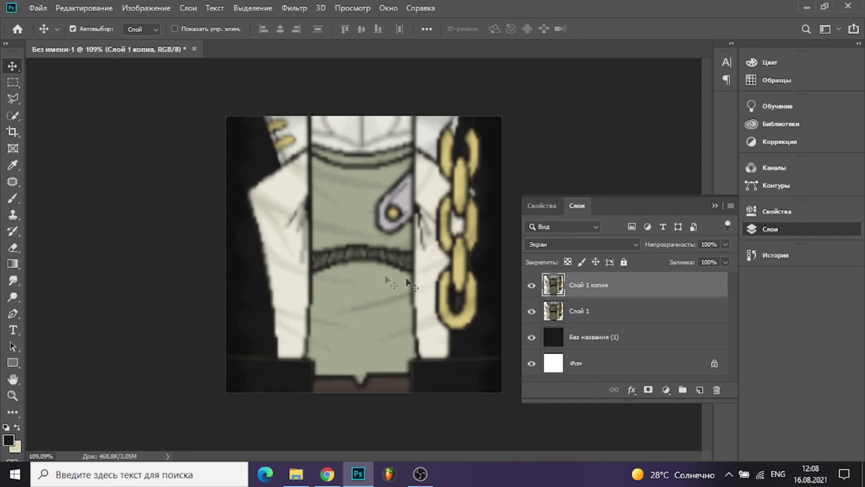
scroll(319, 295, "down", 3)
scroll(322, 297, "up", 3)
key("ctrl+z")
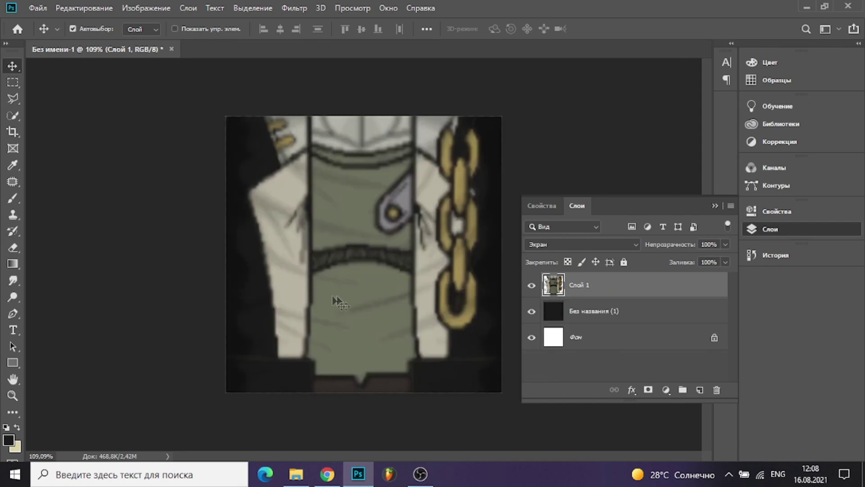
- Examine how the cut-out shirt blends with the dark jacket across the whole canvas
scroll(364, 213, "down", 4)
scroll(365, 218, "up", 2)
scroll(340, 218, "down", 1)
scroll(347, 230, "up", 2)
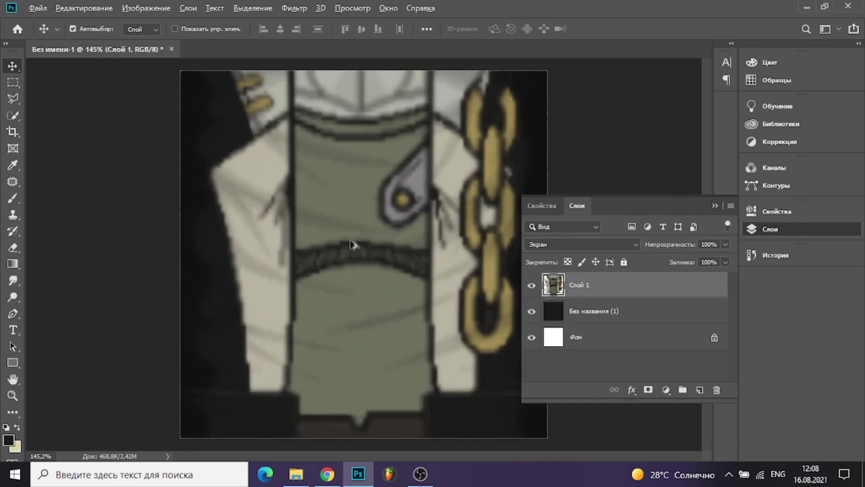
scroll(353, 243, "down", 4)
scroll(309, 258, "up", 3)
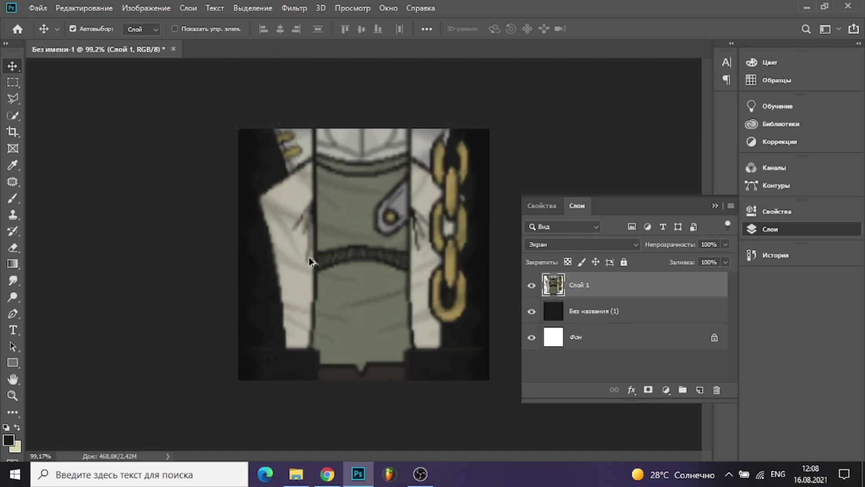
scroll(328, 275, "up", 1)
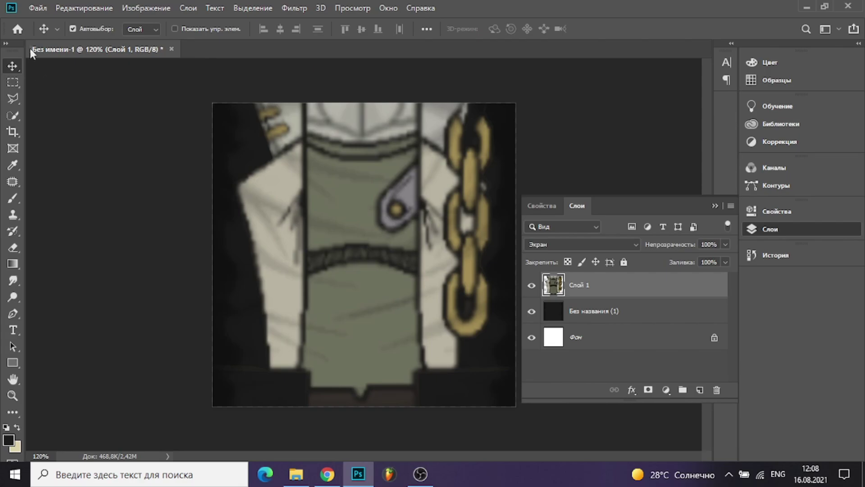
left_click(44, 7)
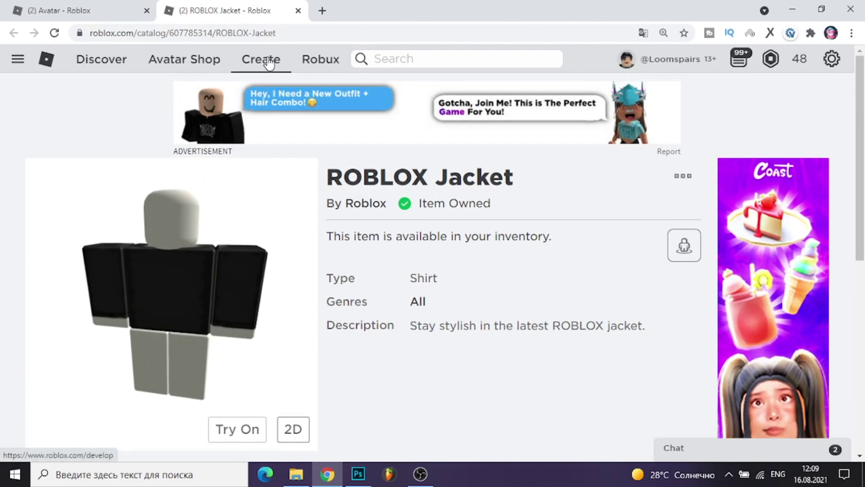
- Open the T-Shirts section of the Roblox Create page in Chrome
left_click(246, 63)
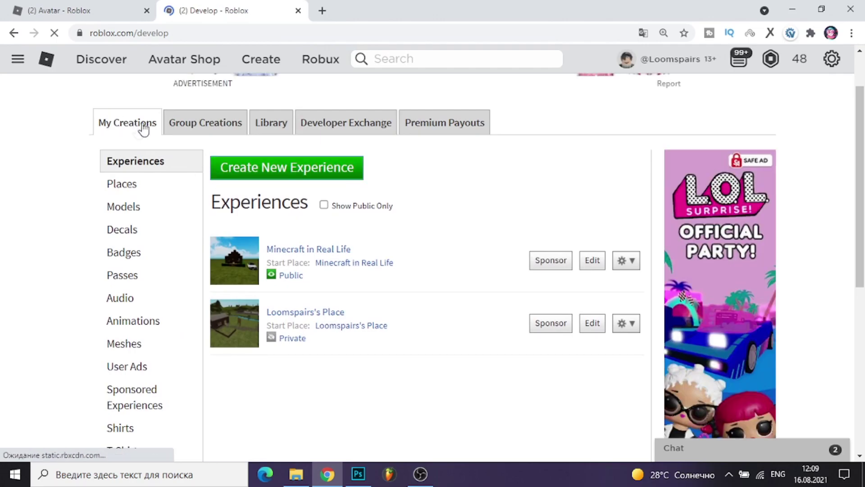
scroll(150, 137, "down", 1)
scroll(149, 136, "down", 3)
scroll(135, 189, "up", 2)
left_click(146, 333)
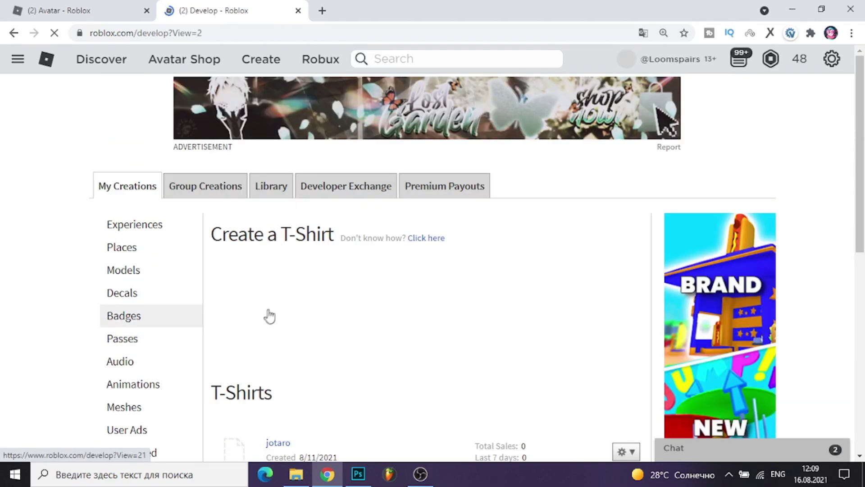
- Open the configuration page of the existing T-shirt "jotaro"
scroll(266, 316, "down", 2)
scroll(270, 288, "down", 5)
scroll(291, 321, "up", 3)
left_click(628, 198)
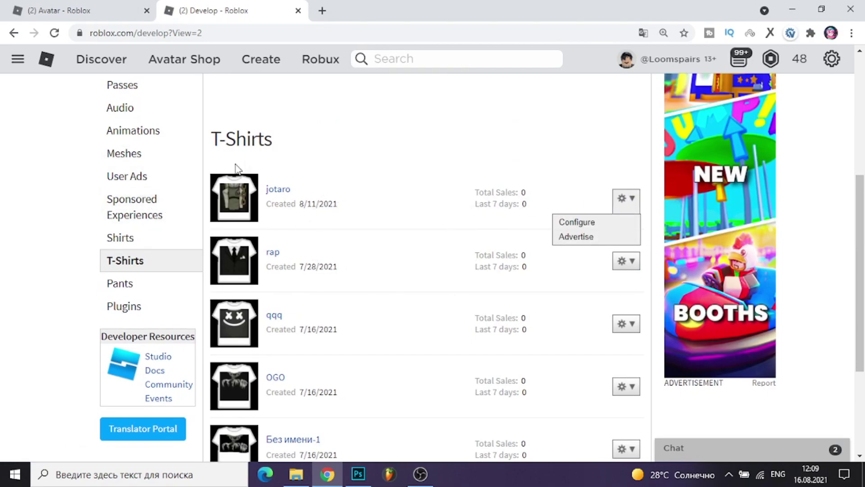
left_click(607, 222)
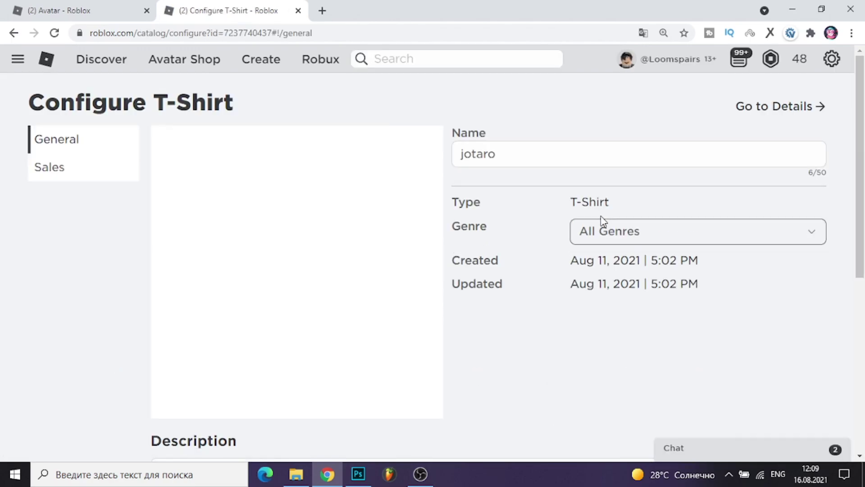
- Try putting the "jotaro" T-shirt on sale at a price of 0, and return to the T-shirt list without saving
left_click(50, 168)
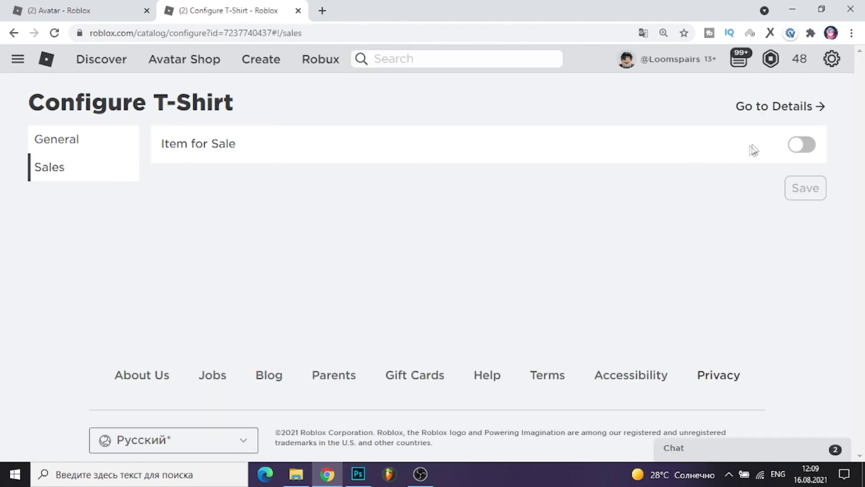
left_click(804, 148)
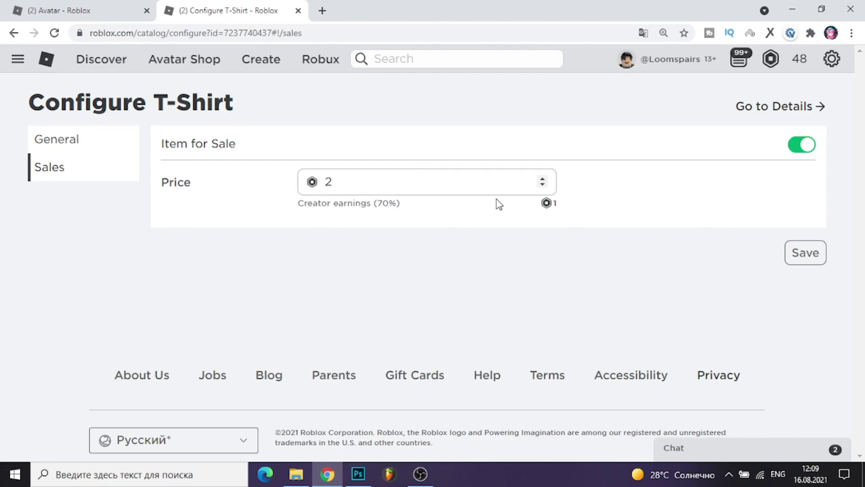
key("BackSpace")
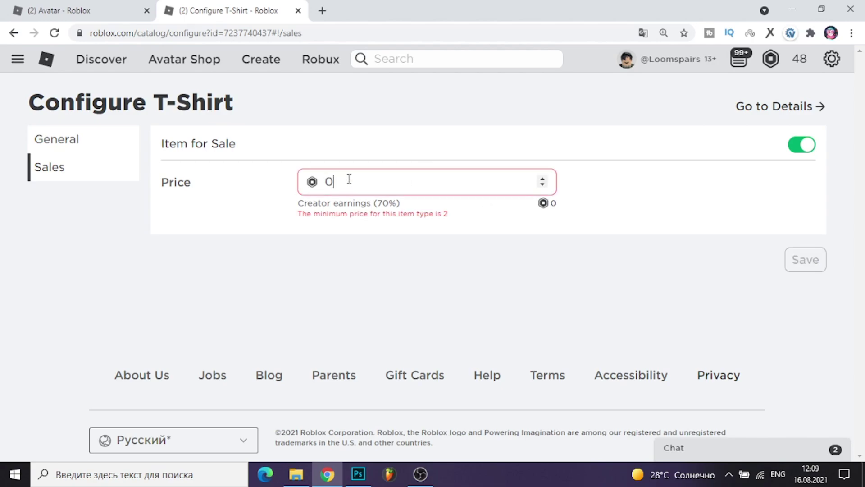
key("alt+Left")
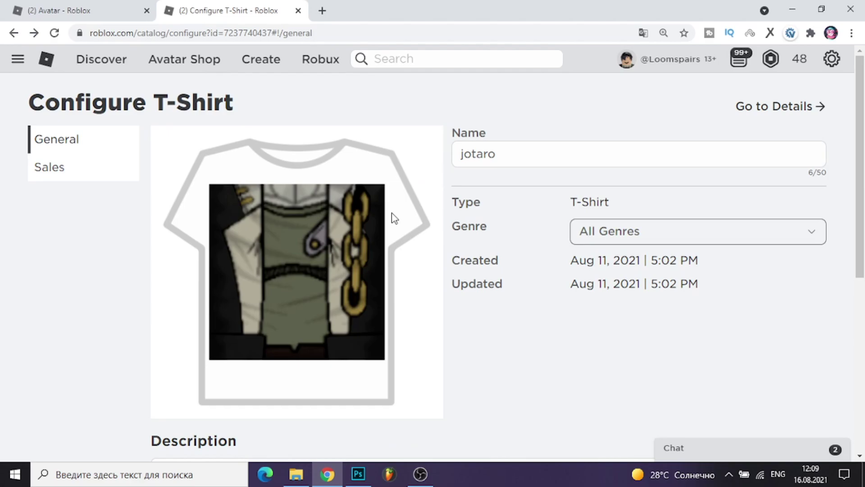
scroll(391, 216, "down", 1)
key("alt+Left")
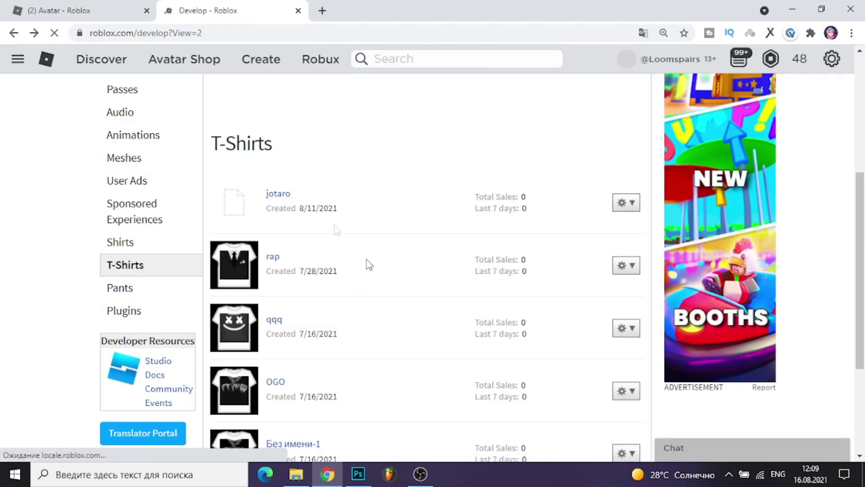
- Choose the file jojo 2.png as the image for the new T-shirt
scroll(409, 231, "up", 3)
scroll(409, 230, "up", 3)
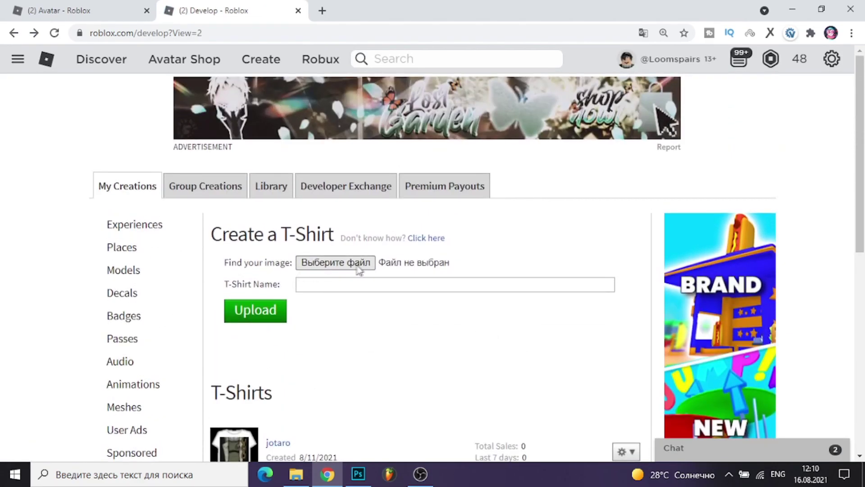
left_click(359, 269)
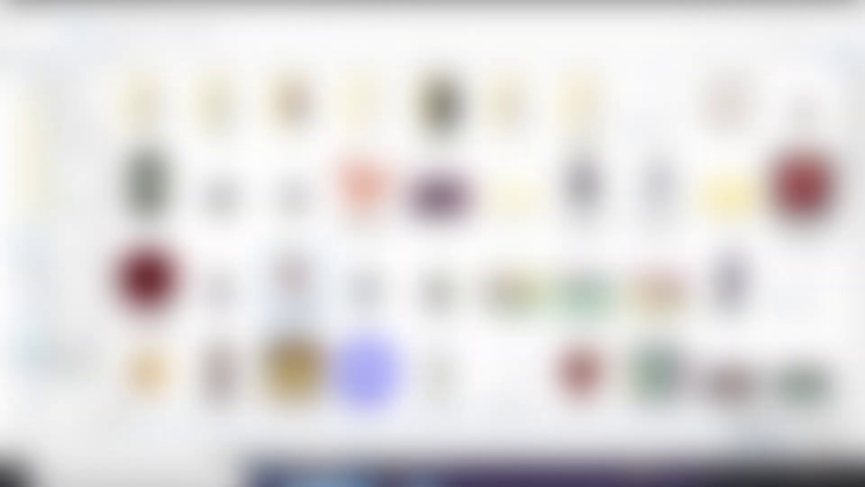
scroll(290, 289, "down", 5)
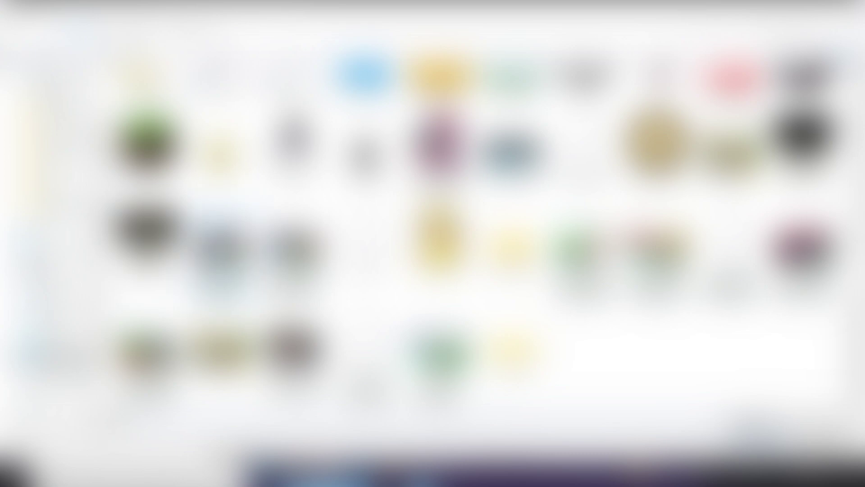
scroll(365, 275, "up", 6)
scroll(365, 275, "down", 3)
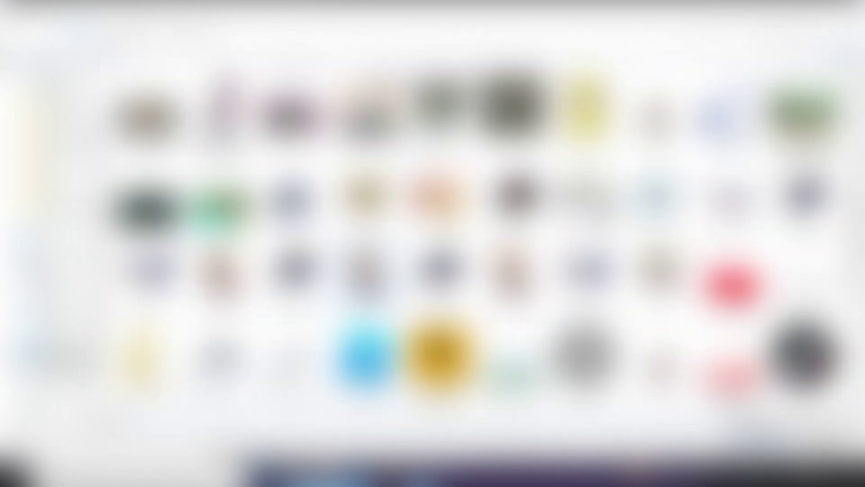
scroll(365, 275, "up", 3)
double_click(536, 318)
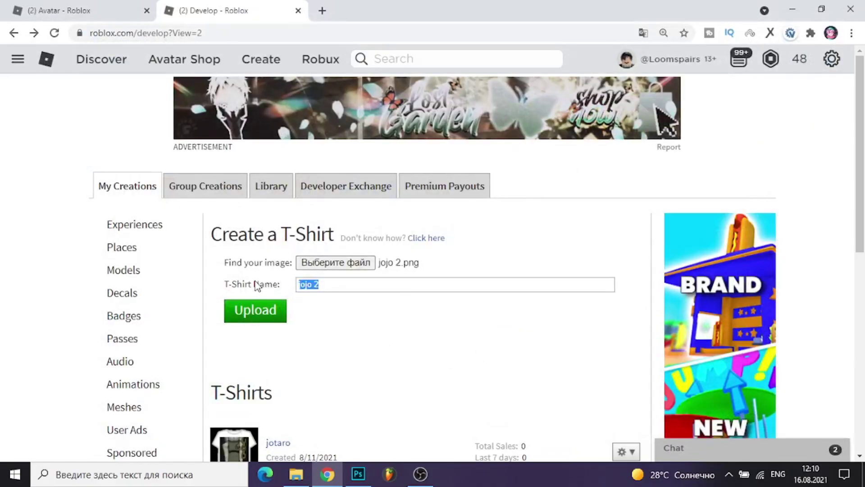
- Upload the new T-shirt under the name "jojo 2"
scroll(257, 271, "down", 3)
left_click(269, 184)
left_click(269, 188)
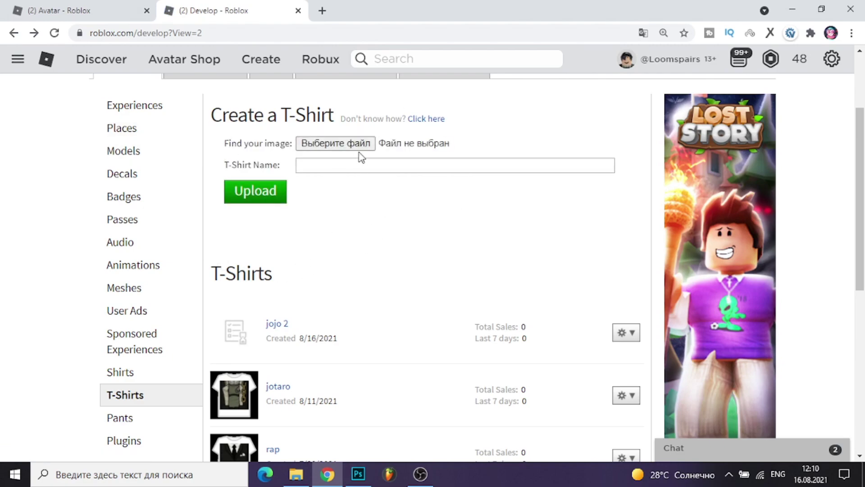
- Open the Roblox site navigation
left_click(18, 60)
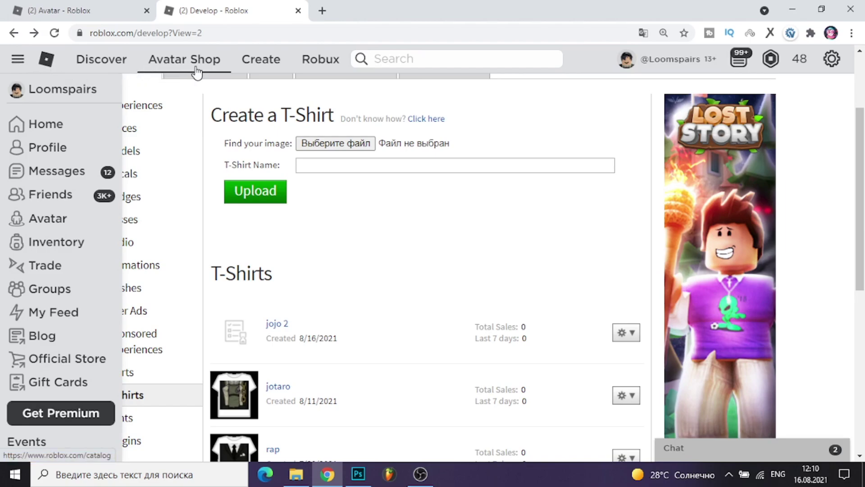